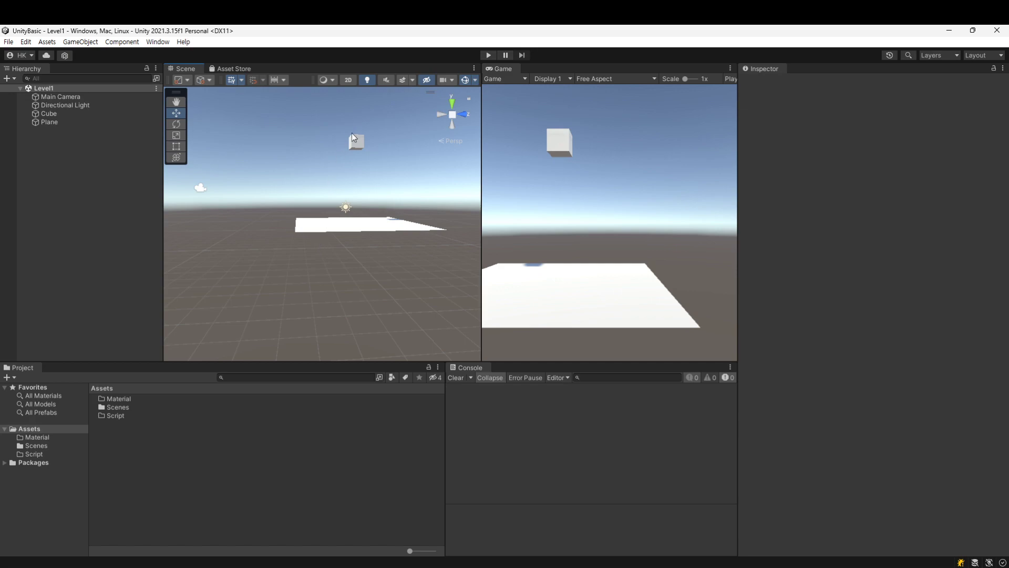
Select the Cube, the Plane and the Main Camera in the scene, then the Cube again, and look around it
{"action": "left_click", "coordinate": [357, 143]}
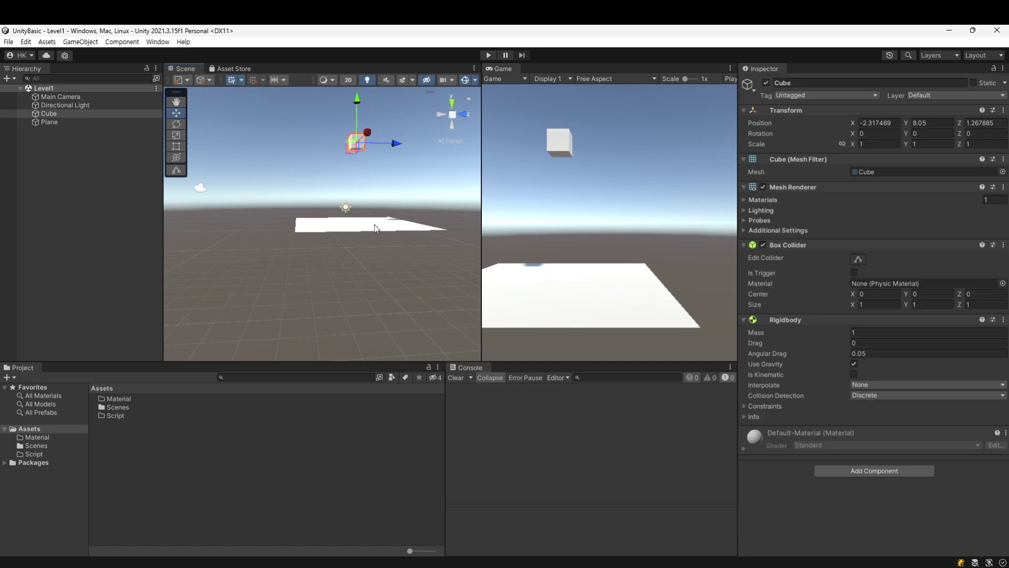
{"action": "left_click", "coordinate": [374, 225]}
{"action": "left_click", "coordinate": [200, 189]}
{"action": "left_click", "coordinate": [356, 142]}
{"action": "mouse_move", "coordinate": [356, 118]}
{"action": "right_mouse_down"}
{"action": "mouse_move", "coordinate": [379, 194]}
{"action": "mouse_move", "coordinate": [358, 117]}
{"action": "right_mouse_up"}
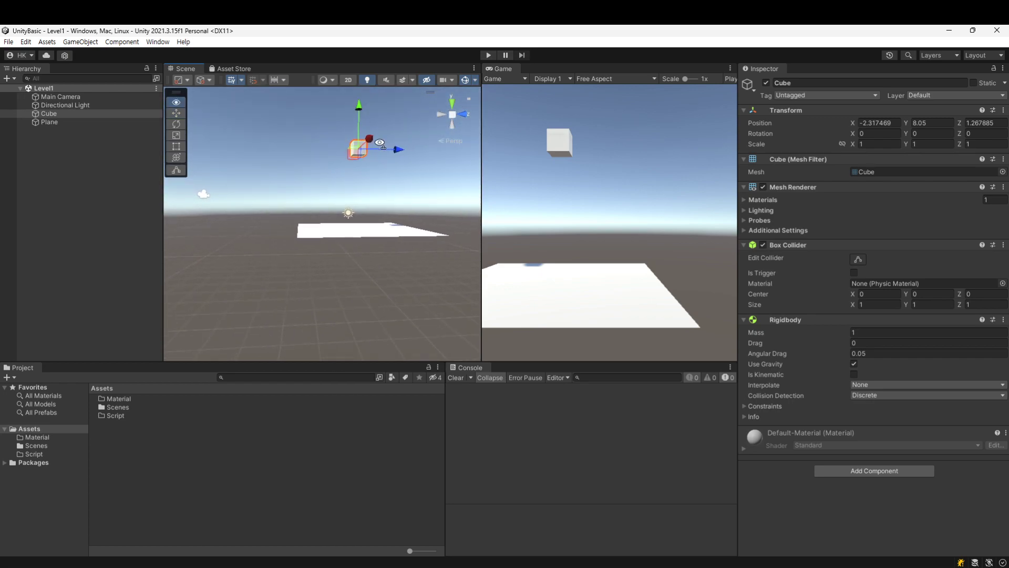
{"action": "mouse_move", "coordinate": [376, 208]}
{"action": "right_mouse_down"}
{"action": "mouse_move", "coordinate": [389, 201]}
{"action": "mouse_move", "coordinate": [380, 204]}
{"action": "right_mouse_up"}
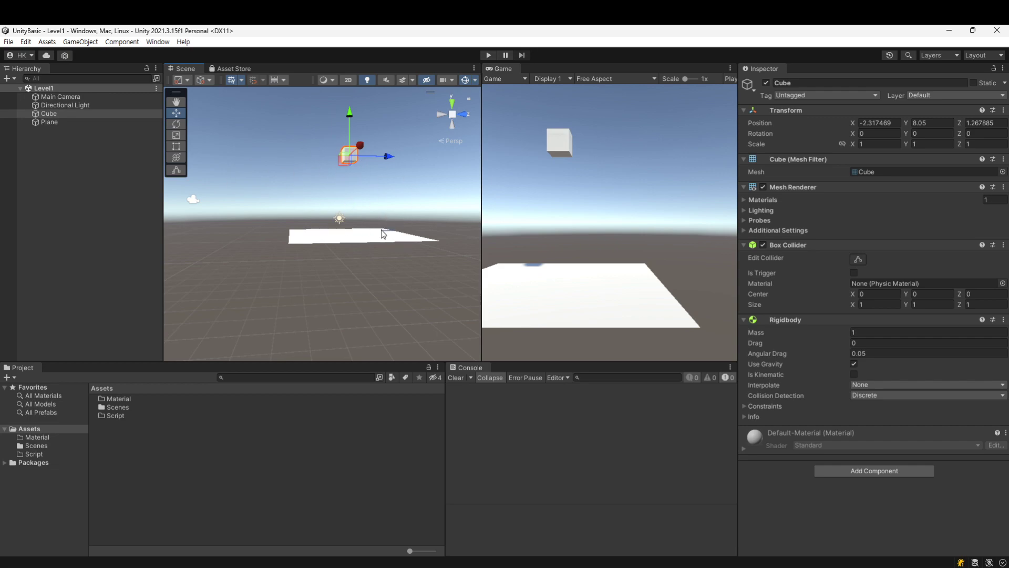
Zoom the Scene view in and out to inspect the Cube above the Plane
{"action": "scroll", "coordinate": [393, 207], "scroll_direction": "up", "scroll_amount": 5}
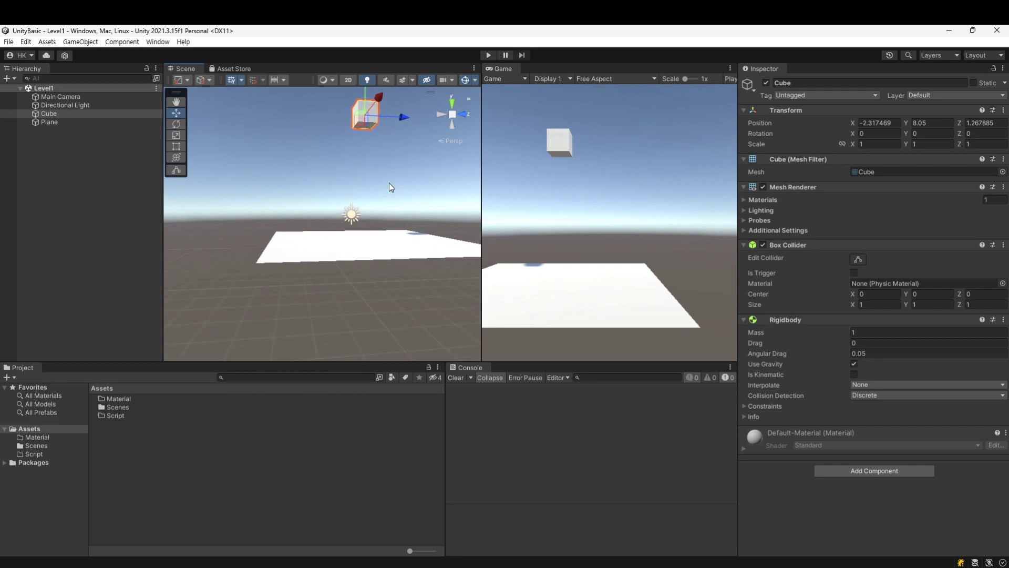
{"action": "scroll", "coordinate": [389, 187], "scroll_direction": "down", "scroll_amount": 5}
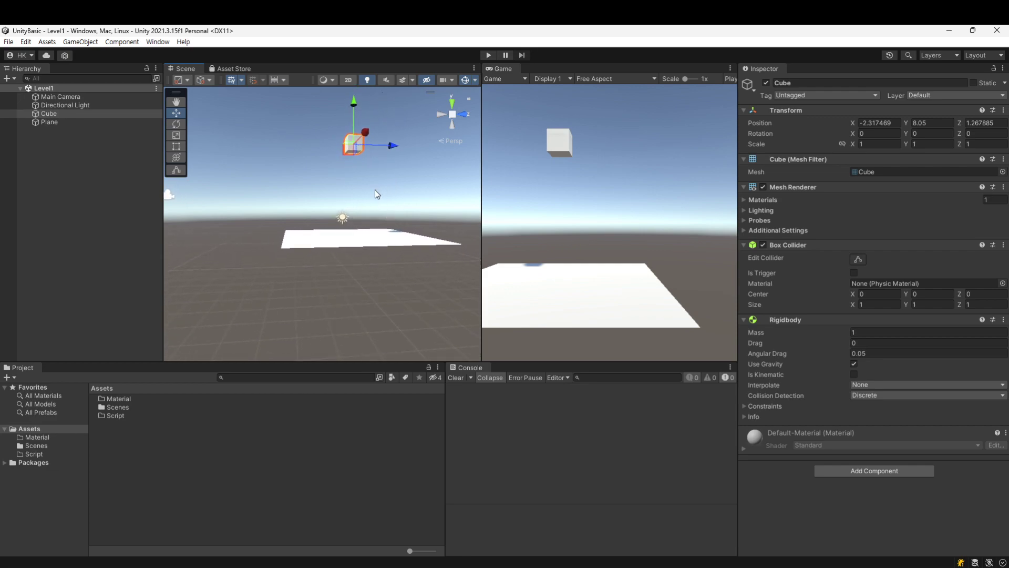
{"action": "scroll", "coordinate": [376, 184], "scroll_direction": "up", "scroll_amount": 3}
{"action": "scroll", "coordinate": [376, 185], "scroll_direction": "down", "scroll_amount": 3}
{"action": "scroll", "coordinate": [377, 185], "scroll_direction": "up", "scroll_amount": 3}
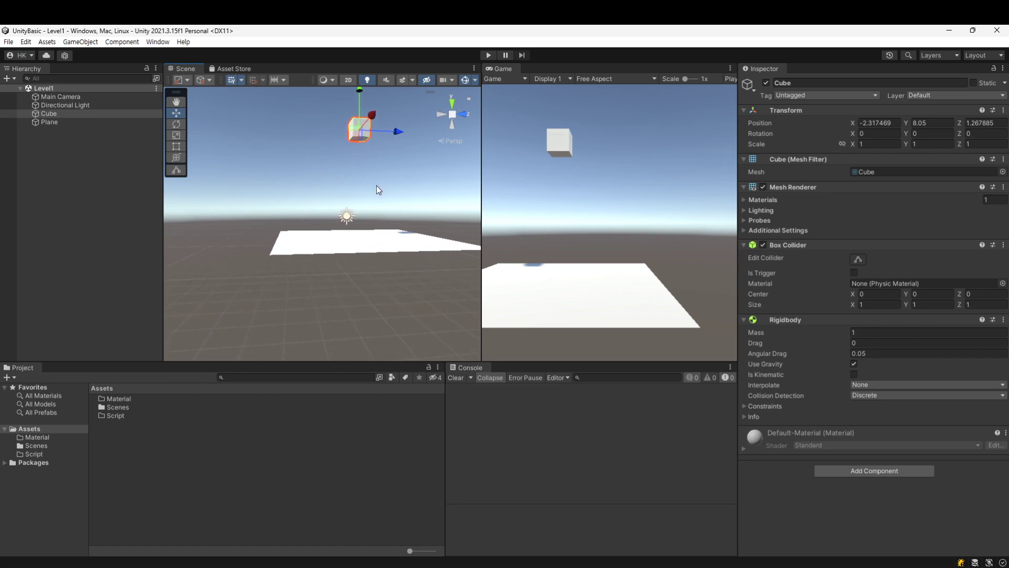
{"action": "scroll", "coordinate": [377, 186], "scroll_direction": "up", "scroll_amount": 1}
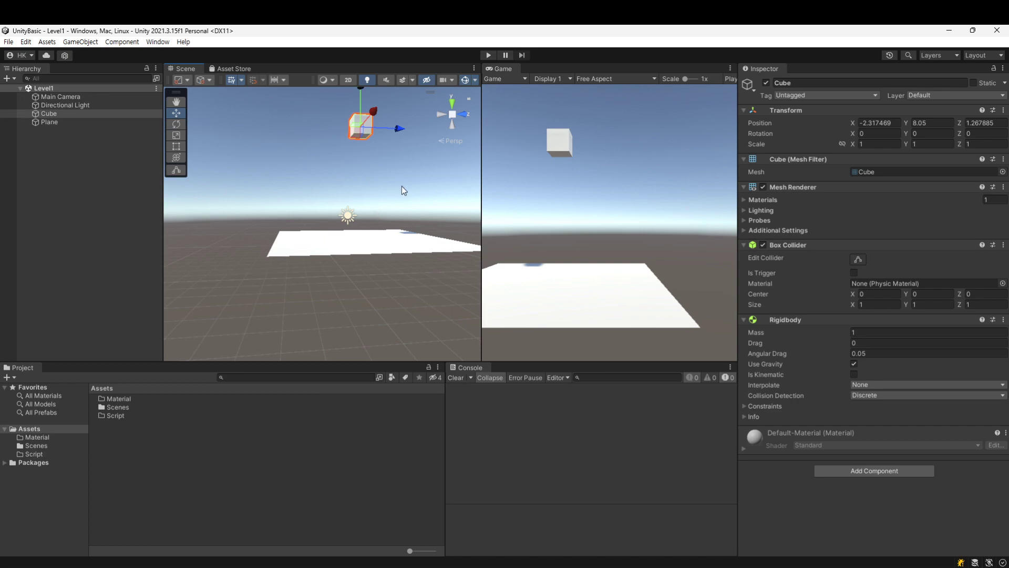
Fly through the scene forward, backward, sideways, up and down to examine the Cube from close up
{"action": "key", "text": "a"}
{"action": "key", "text": "d"}
{"action": "key", "text": "e"}
{"action": "key", "text": "a"}
{"action": "key", "text": "d"}
{"action": "key", "text": "a"}
{"action": "key", "text": "w"}
{"action": "key", "text": "s"}
{"action": "key", "text": "d"}
{"action": "key", "text": "a"}
{"action": "key", "text": "d"}
{"action": "key", "text": "e"}
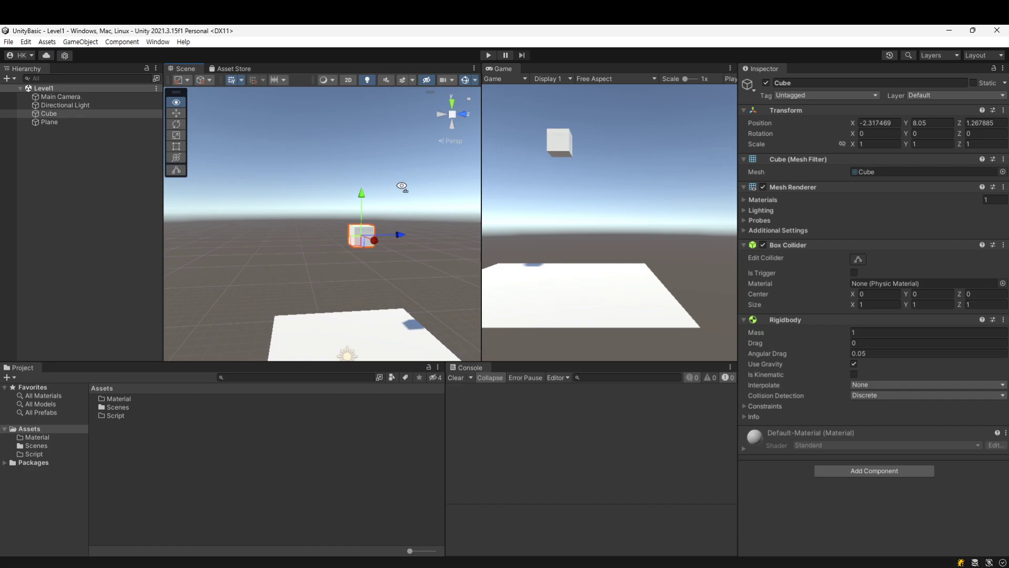
{"action": "key", "text": "q"}
{"action": "key", "text": "e"}
{"action": "key", "text": "w"}
{"action": "key", "text": "d"}
{"action": "key", "text": "a"}
{"action": "key", "text": "w"}
{"action": "right_click_drag", "start_coordinate": [402, 186], "coordinate": [399, 219]}
{"action": "key", "text": "d"}
{"action": "key", "text": "d"}
{"action": "key", "text": "a"}
{"action": "key", "text": "a"}
{"action": "key", "text": "s"}
{"action": "key", "text": "w"}
{"action": "key", "text": "s"}
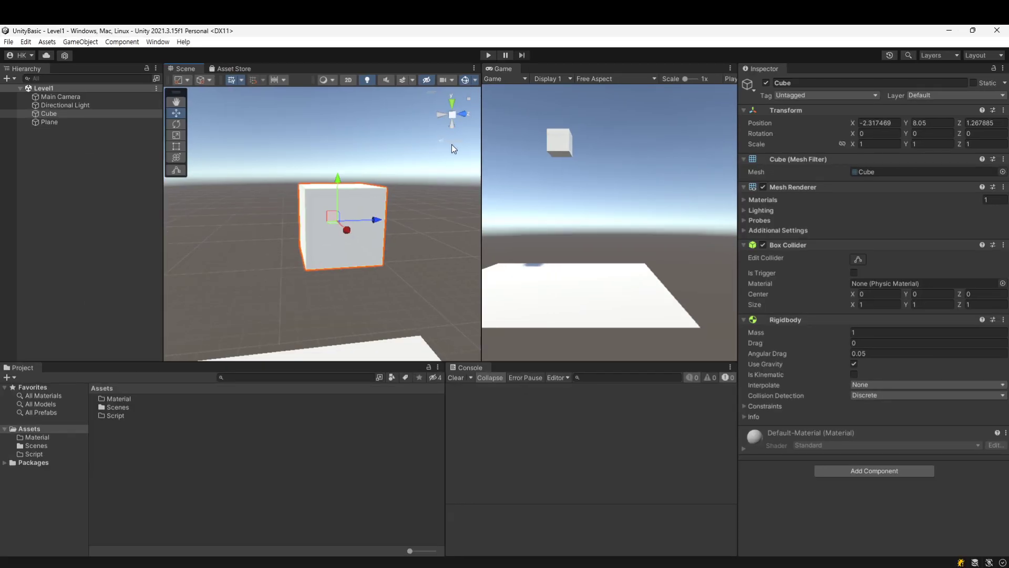
Tilt the Scene view, toggle its projection mode and zoom out to inspect the Cube and the whole Plane
{"action": "right_click_drag", "start_coordinate": [451, 157], "coordinate": [452, 198]}
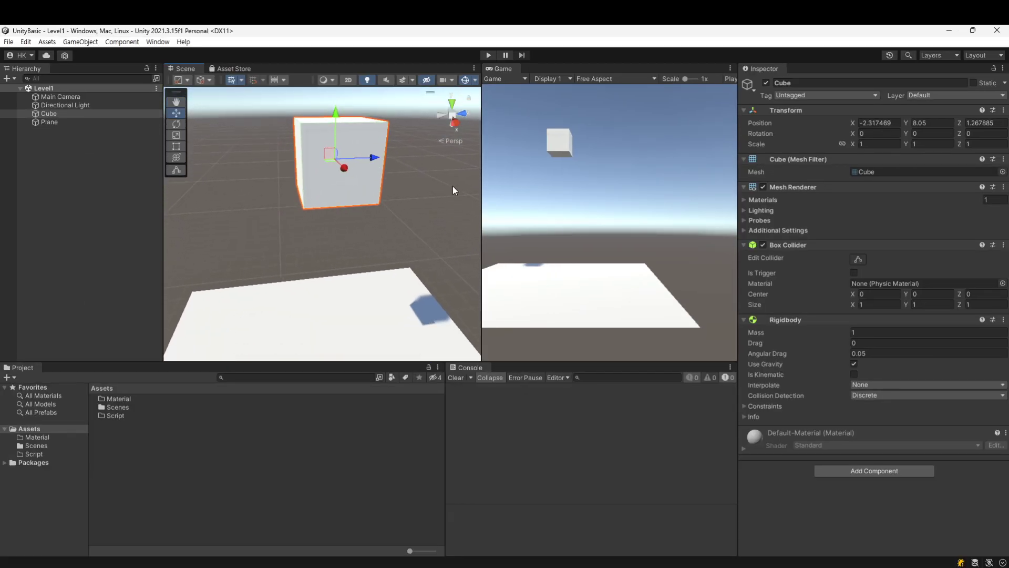
{"action": "left_click", "coordinate": [455, 117]}
{"action": "left_click", "coordinate": [455, 117]}
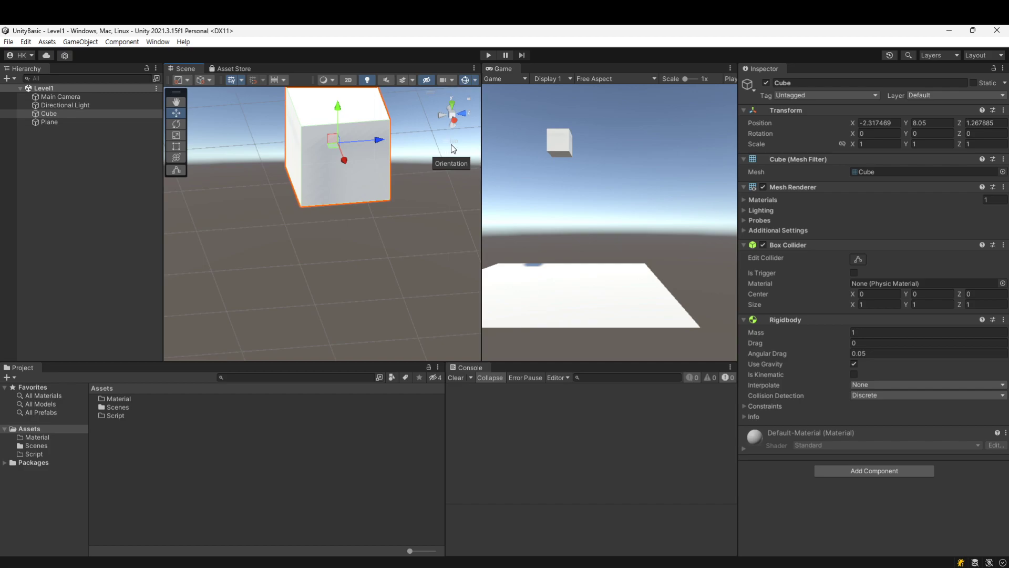
{"action": "scroll", "coordinate": [375, 213], "scroll_direction": "down", "scroll_amount": 5}
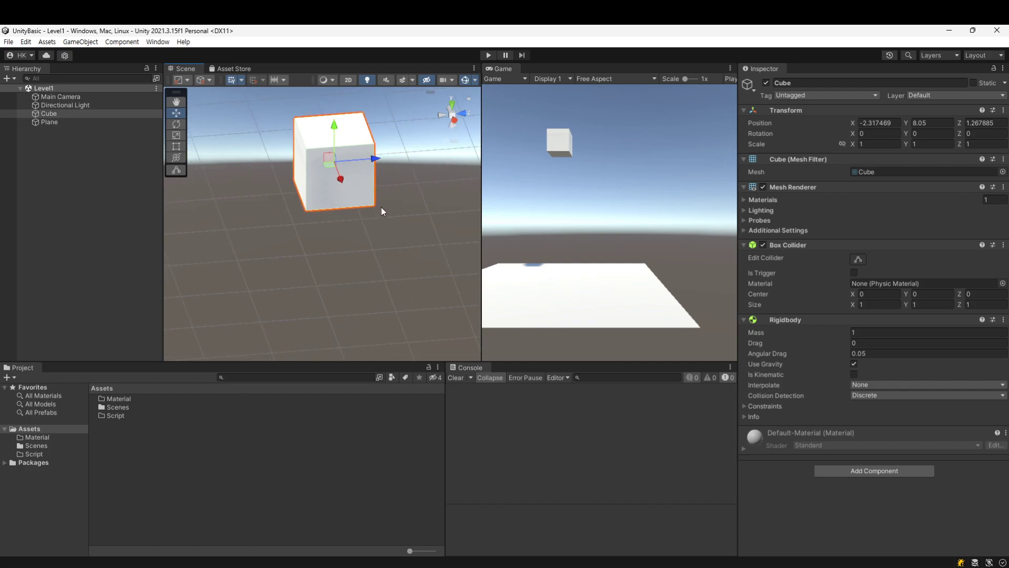
{"action": "scroll", "coordinate": [341, 227], "scroll_direction": "down", "scroll_amount": 5}
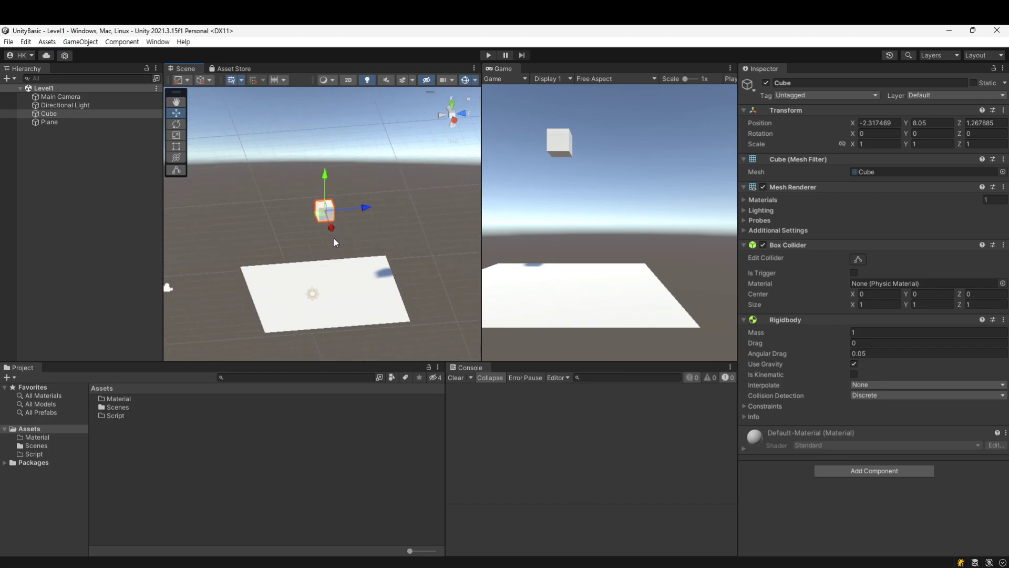
{"action": "scroll", "coordinate": [336, 265], "scroll_direction": "down", "scroll_amount": 4}
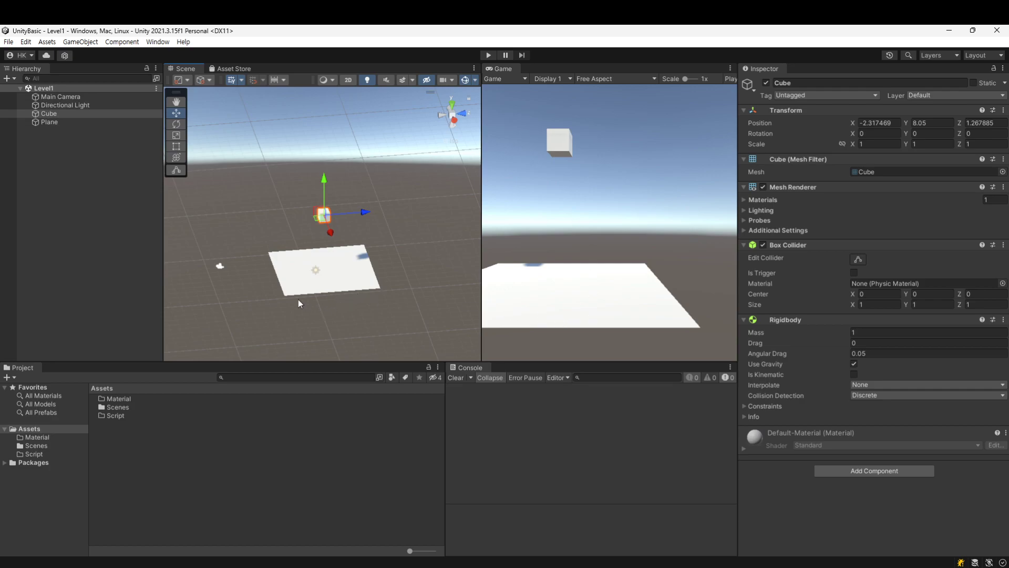
{"action": "scroll", "coordinate": [298, 298], "scroll_direction": "up", "scroll_amount": 2}
{"action": "scroll", "coordinate": [326, 302], "scroll_direction": "up", "scroll_amount": 3}
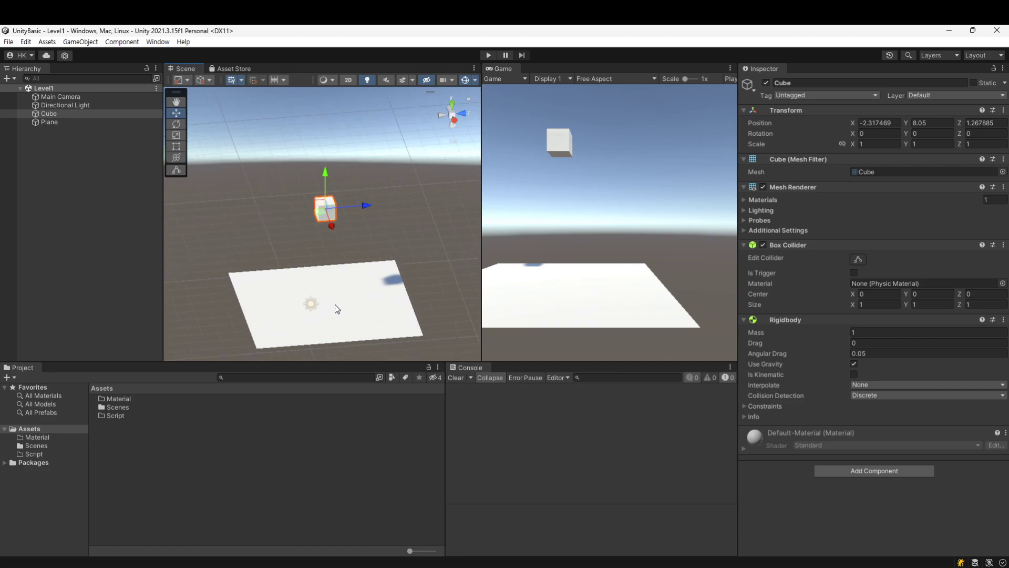
{"action": "scroll", "coordinate": [358, 295], "scroll_direction": "up", "scroll_amount": 1}
Orbit around the scene and inspect the Plane and the Cube at different zoom levels, selecting each in turn
{"action": "left_click_drag", "start_coordinate": [323, 261], "coordinate": [404, 257], "text": "alt"}
{"action": "left_click", "coordinate": [371, 328]}
{"action": "left_click_drag", "start_coordinate": [371, 328], "coordinate": [452, 320], "text": "alt"}
{"action": "scroll", "coordinate": [377, 302], "scroll_direction": "down", "scroll_amount": 10}
{"action": "scroll", "coordinate": [348, 268], "scroll_direction": "up", "scroll_amount": 13}
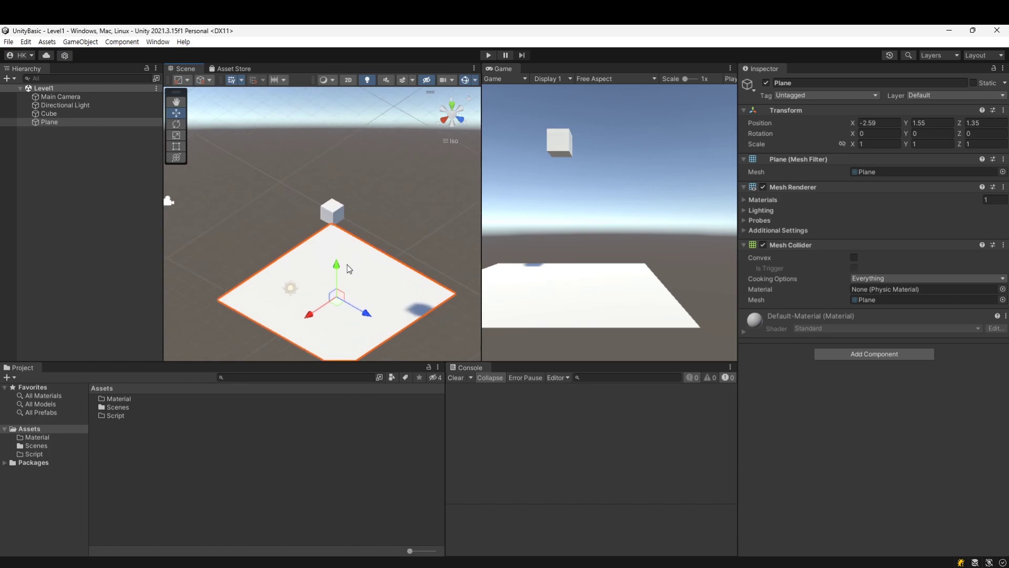
{"action": "scroll", "coordinate": [348, 268], "scroll_direction": "down", "scroll_amount": 10}
{"action": "scroll", "coordinate": [348, 264], "scroll_direction": "down", "scroll_amount": 2}
{"action": "left_click", "coordinate": [341, 213]}
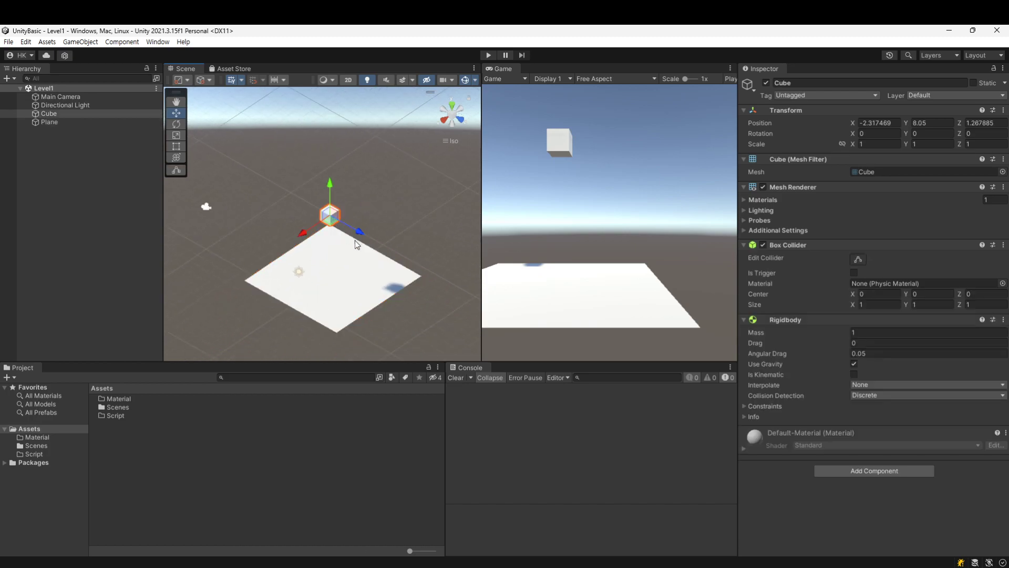
{"action": "scroll", "coordinate": [322, 289], "scroll_direction": "up", "scroll_amount": 2}
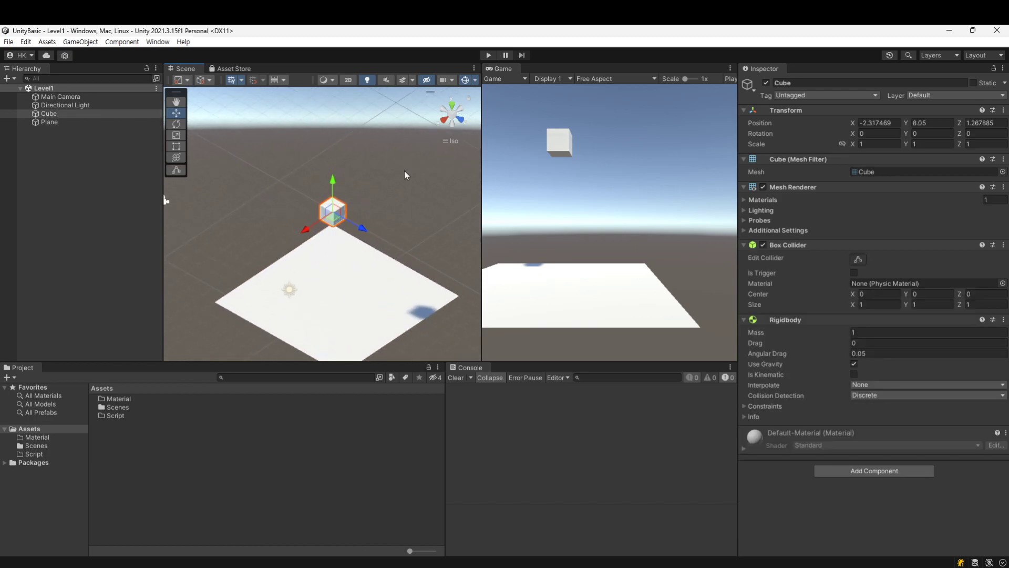
Compare the perspective and isometric projections of the scene and view the Cube and Plane from another side
{"action": "left_click", "coordinate": [452, 114]}
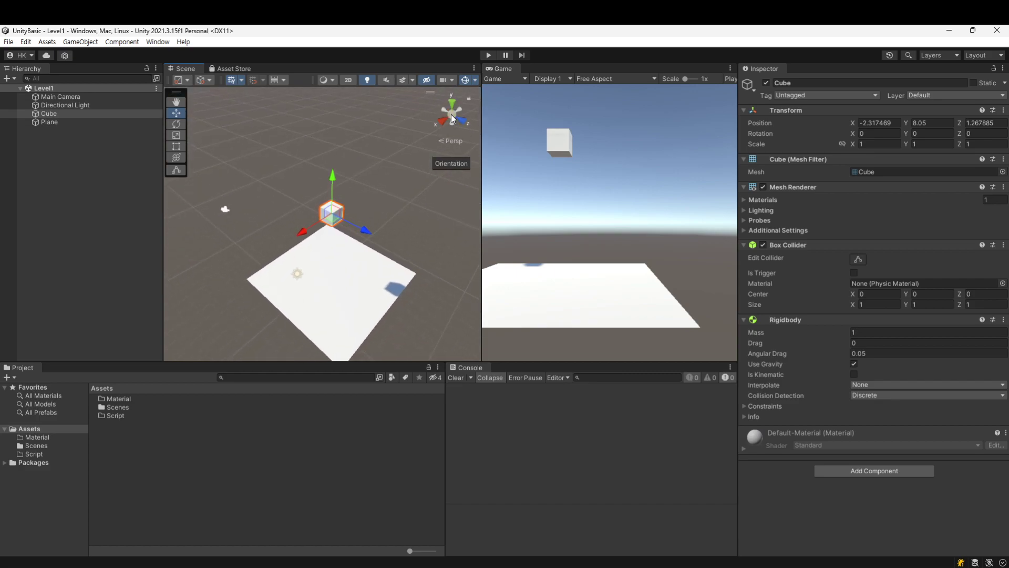
{"action": "left_click_drag", "start_coordinate": [247, 287], "coordinate": [489, 286], "text": "alt"}
{"action": "scroll", "coordinate": [360, 294], "scroll_direction": "down", "scroll_amount": 5}
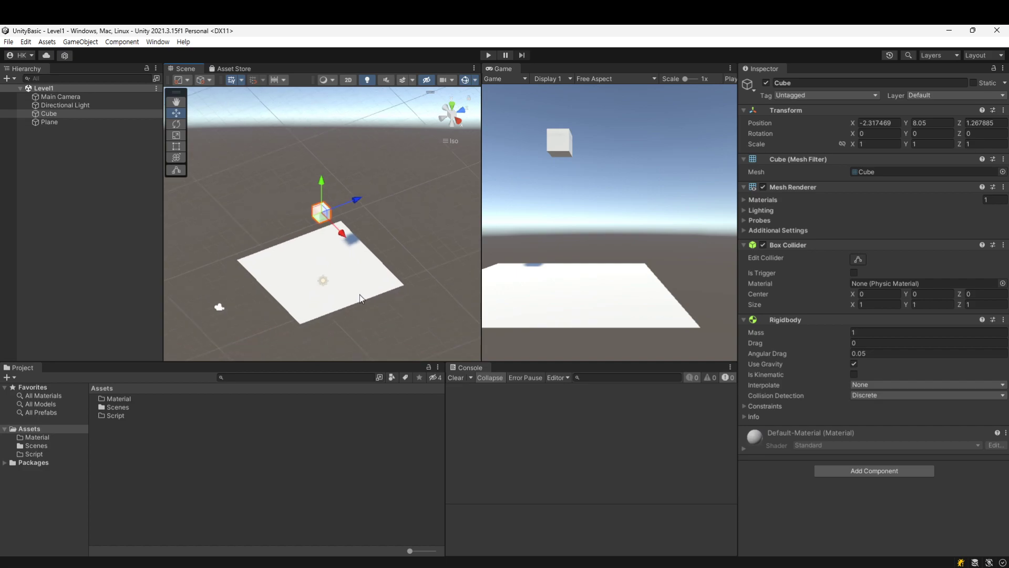
Pan the Scene view across the Plane and zoom in and out to examine the Cube's placement above it
{"action": "mouse_move", "coordinate": [315, 302]}
{"action": "middle_mouse_down"}
{"action": "mouse_move", "coordinate": [381, 261]}
{"action": "mouse_move", "coordinate": [302, 281]}
{"action": "mouse_move", "coordinate": [337, 284]}
{"action": "mouse_move", "coordinate": [313, 301]}
{"action": "middle_mouse_up"}
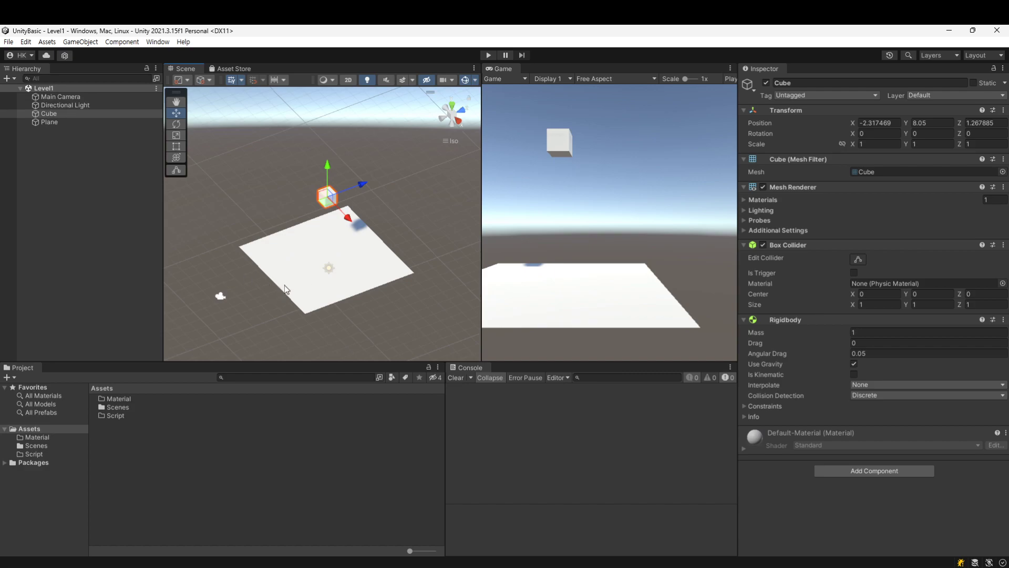
{"action": "middle_click_drag", "start_coordinate": [273, 288], "coordinate": [239, 288]}
{"action": "scroll", "coordinate": [346, 254], "scroll_direction": "up", "scroll_amount": 3}
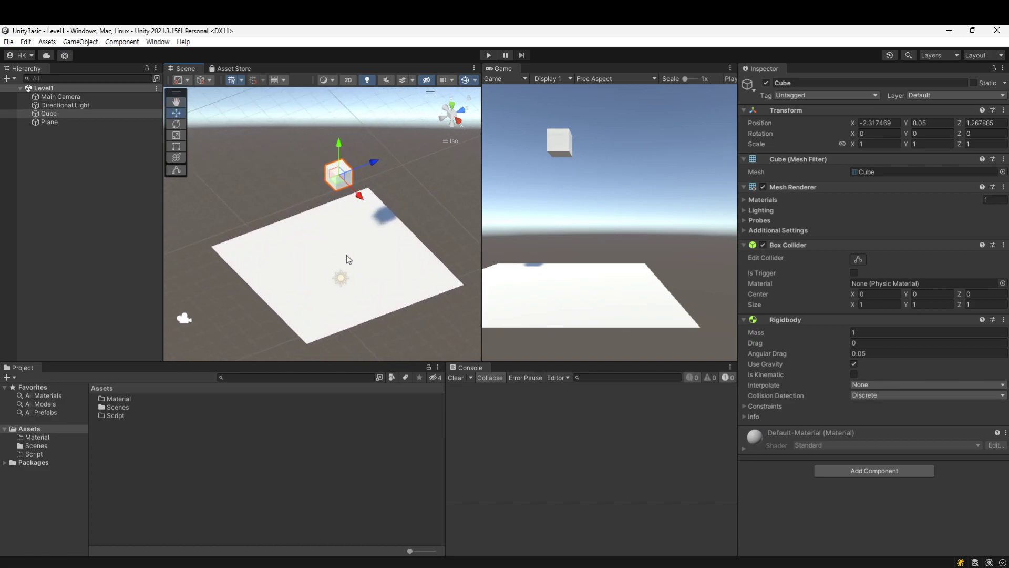
{"action": "scroll", "coordinate": [345, 255], "scroll_direction": "up", "scroll_amount": 2}
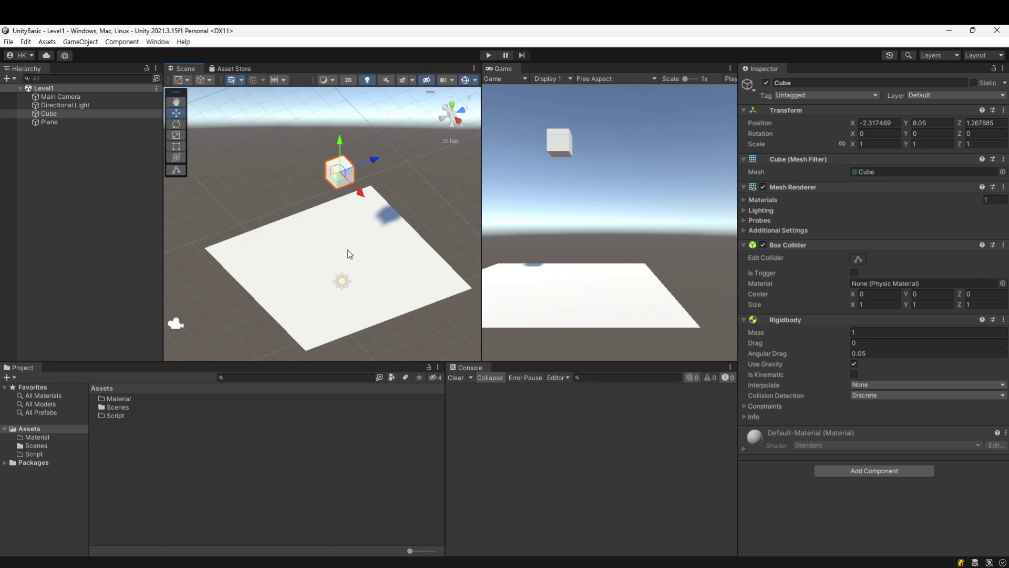
{"action": "scroll", "coordinate": [349, 250], "scroll_direction": "up", "scroll_amount": 2}
{"action": "scroll", "coordinate": [352, 248], "scroll_direction": "down", "scroll_amount": 2}
{"action": "scroll", "coordinate": [352, 248], "scroll_direction": "up", "scroll_amount": 2}
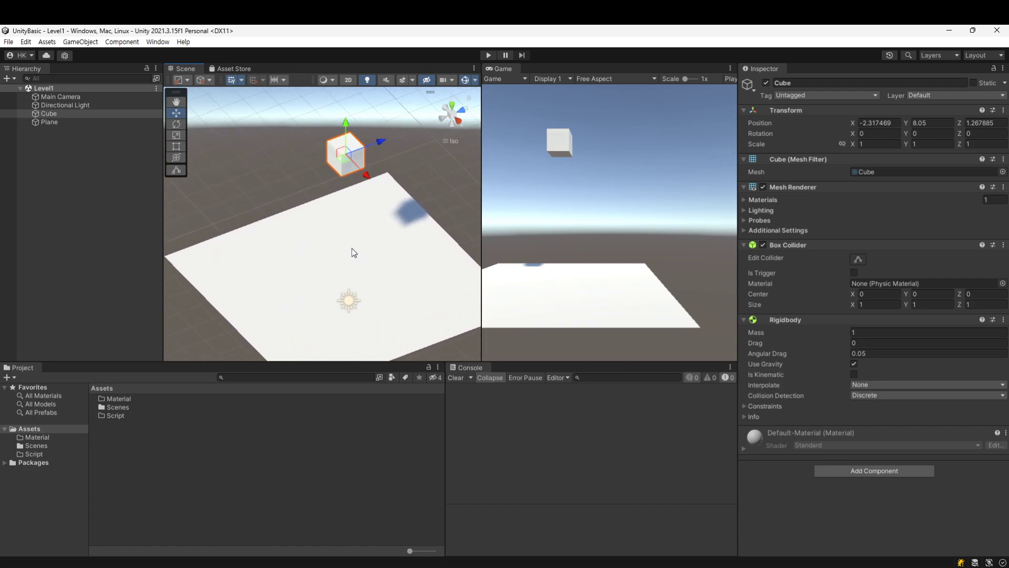
{"action": "scroll", "coordinate": [352, 249], "scroll_direction": "down", "scroll_amount": 1}
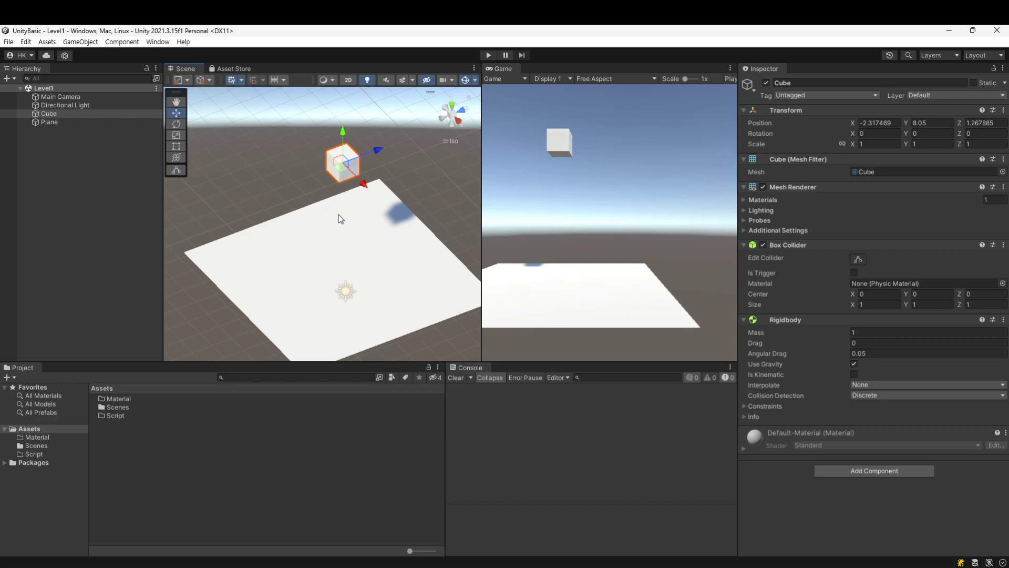
{"action": "scroll", "coordinate": [340, 215], "scroll_direction": "down", "scroll_amount": 2}
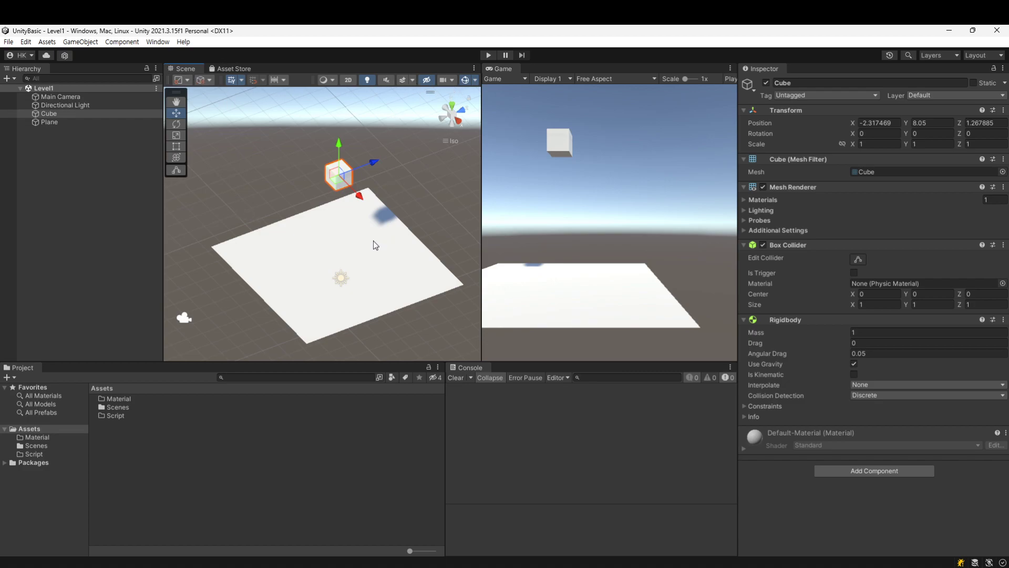
{"action": "scroll", "coordinate": [349, 242], "scroll_direction": "up", "scroll_amount": 2}
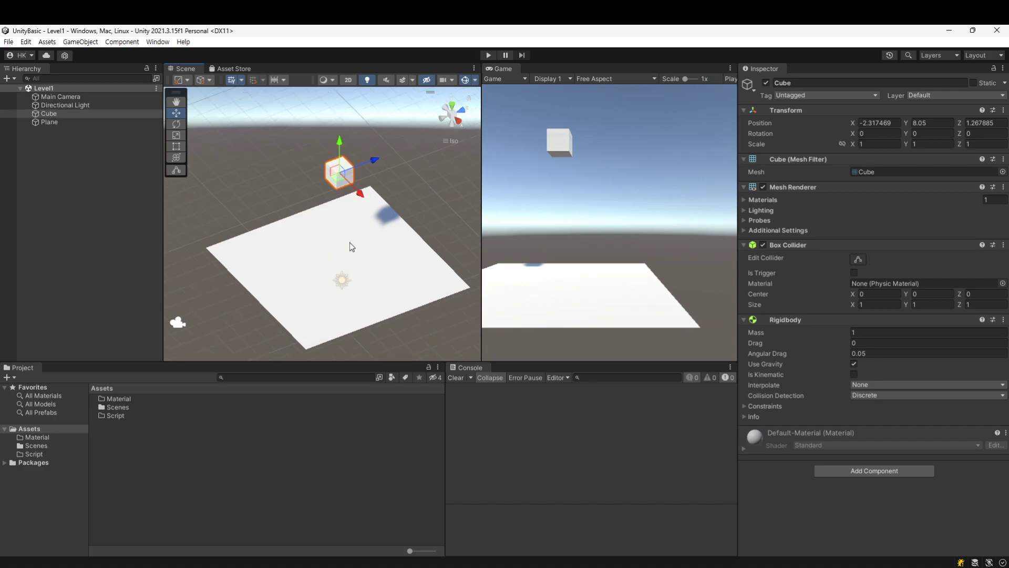
Move the Cube above the Plane to about X 0.02, Y 8.1, Z 0.37 with the Move tool
{"action": "left_click", "coordinate": [323, 250]}
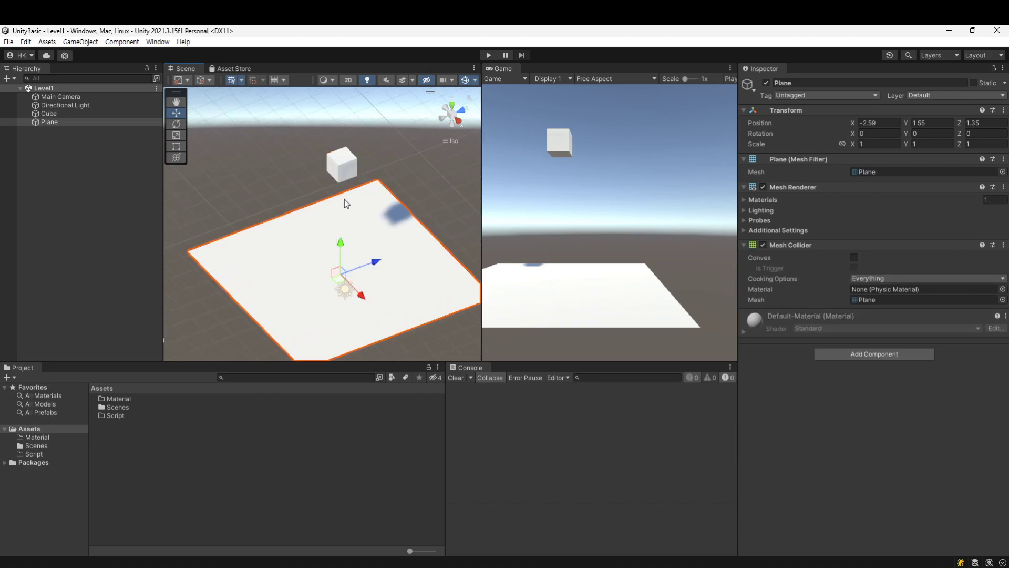
{"action": "left_click", "coordinate": [342, 177]}
{"action": "scroll", "coordinate": [329, 226], "scroll_direction": "up", "scroll_amount": 2}
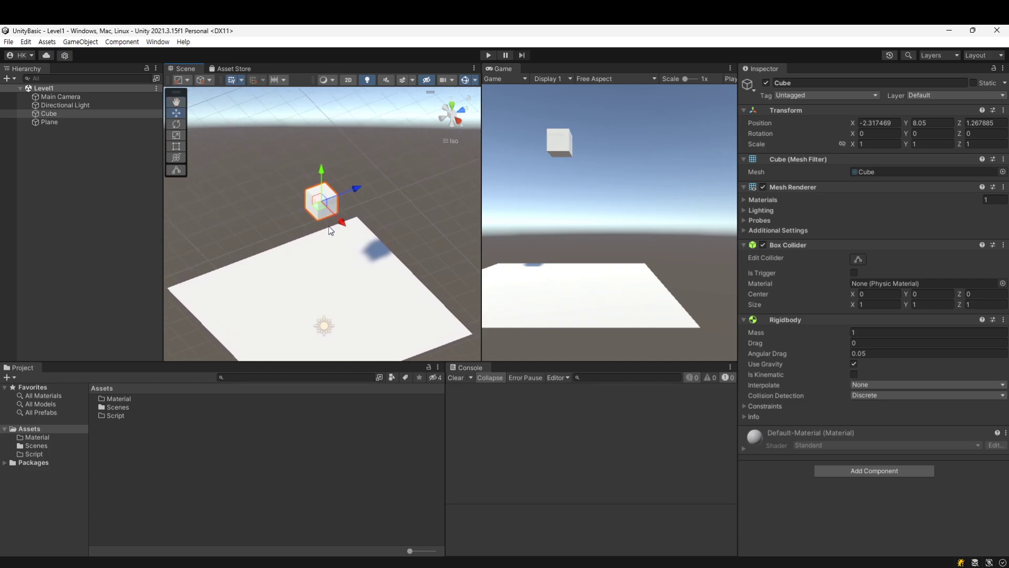
{"action": "left_click_drag", "start_coordinate": [320, 158], "coordinate": [371, 283]}
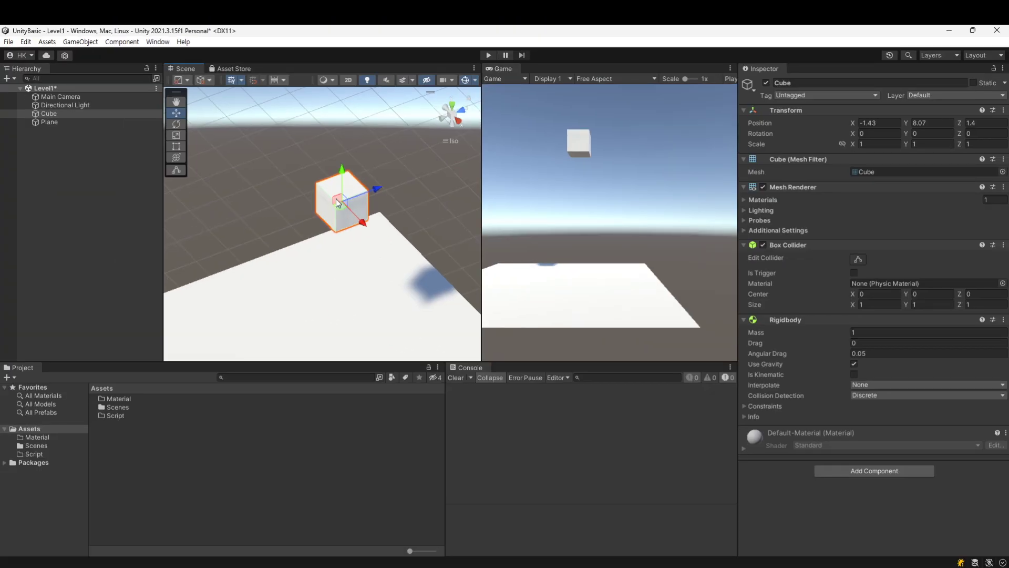
{"action": "left_click_drag", "start_coordinate": [336, 204], "coordinate": [341, 244]}
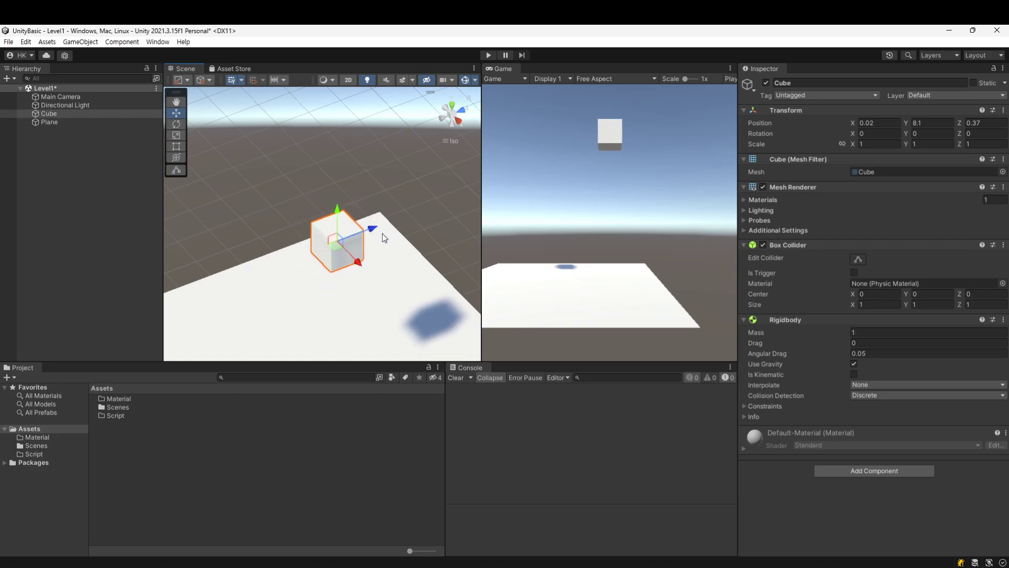
{"action": "key", "text": "ctrl+1"}
{"action": "left_click", "coordinate": [180, 114]}
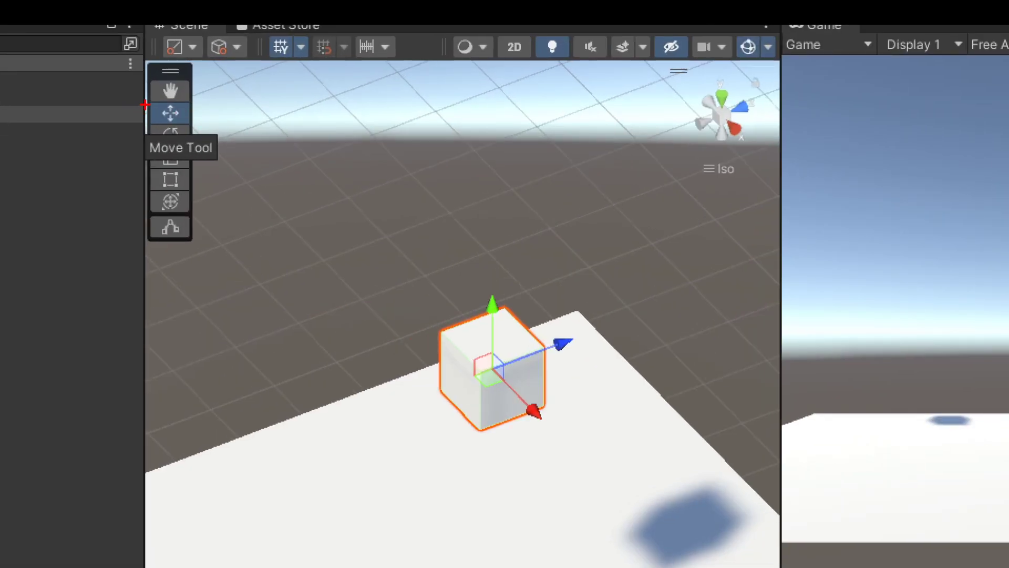
{"action": "mouse_move", "coordinate": [147, 86]}
{"action": "left_mouse_down"}
{"action": "mouse_move", "coordinate": [141, 208]}
{"action": "mouse_move", "coordinate": [199, 209]}
{"action": "mouse_move", "coordinate": [190, 74]}
{"action": "mouse_move", "coordinate": [147, 77]}
{"action": "left_mouse_up"}
{"action": "left_click_drag", "start_coordinate": [173, 126], "coordinate": [188, 103]}
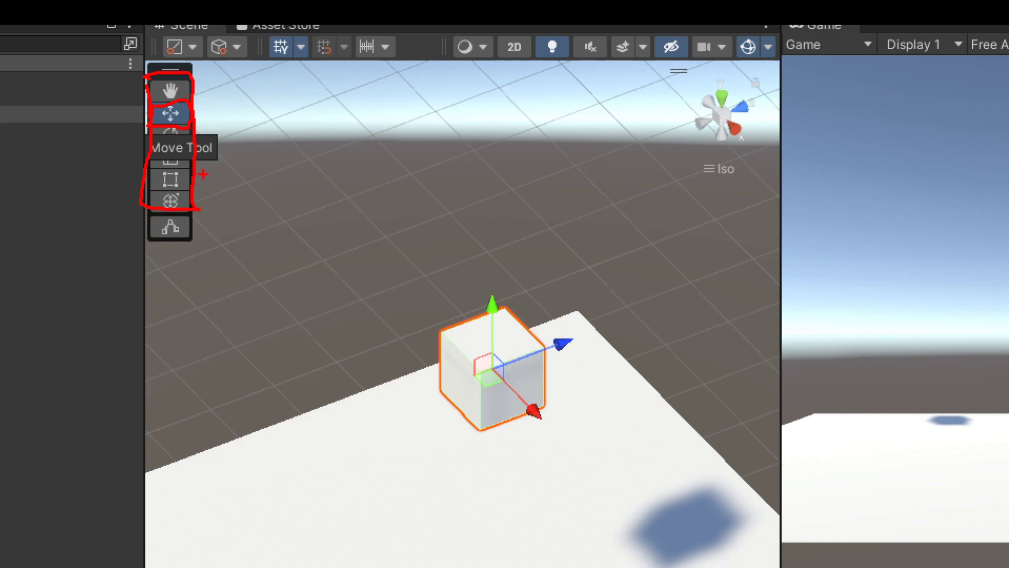
{"action": "key", "text": "Escape"}
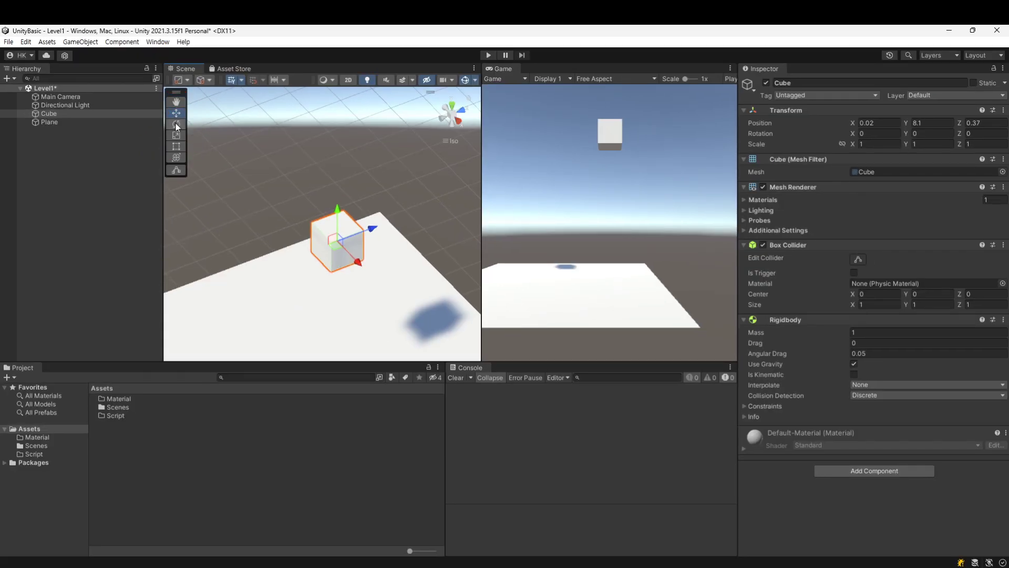
Rotate the Cube with the Rotate tool to about X -39.079, Y -4.942, Z 29.217
{"action": "left_click", "coordinate": [177, 125]}
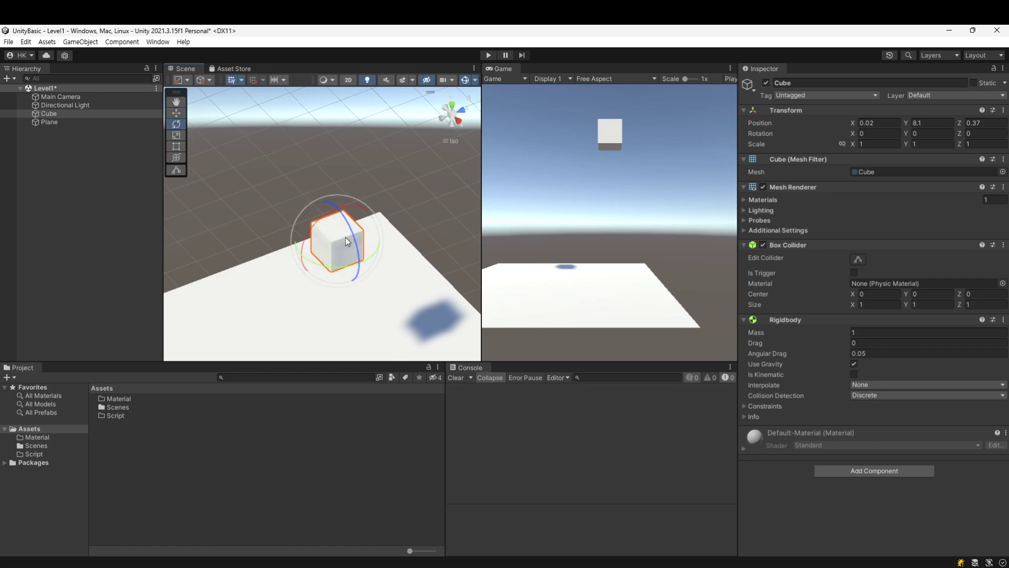
{"action": "mouse_move", "coordinate": [355, 241]}
{"action": "left_mouse_down"}
{"action": "mouse_move", "coordinate": [327, 185]}
{"action": "mouse_move", "coordinate": [351, 203]}
{"action": "mouse_move", "coordinate": [364, 237]}
{"action": "left_mouse_up"}
{"action": "left_click_drag", "start_coordinate": [351, 226], "coordinate": [312, 252]}
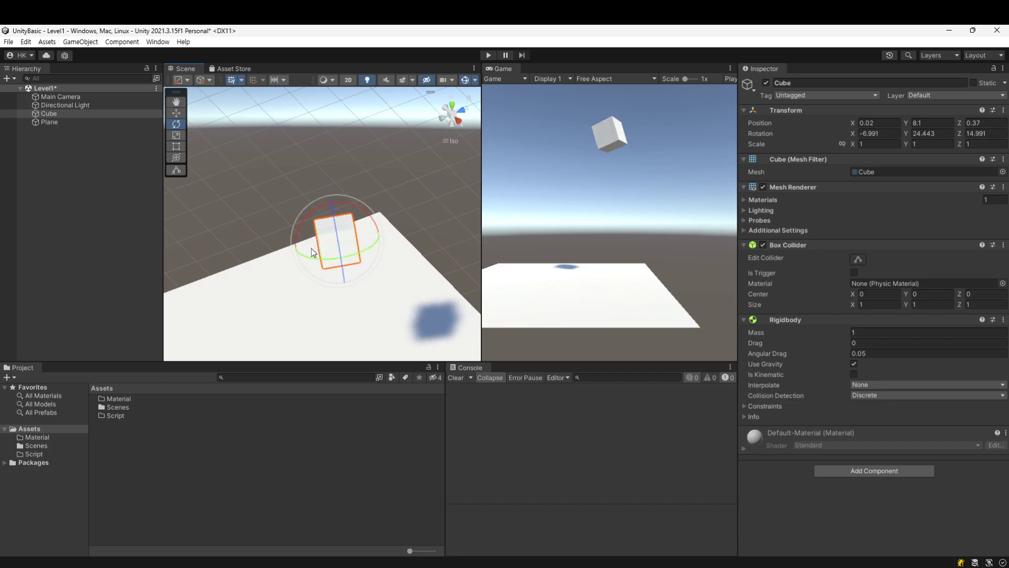
{"action": "left_click_drag", "start_coordinate": [314, 208], "coordinate": [275, 247]}
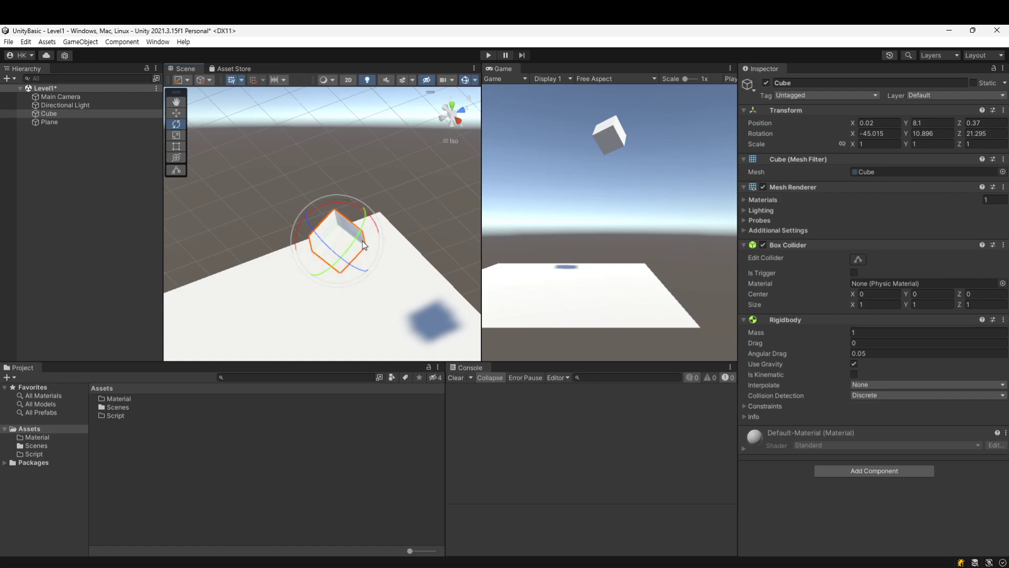
{"action": "left_click_drag", "start_coordinate": [361, 233], "coordinate": [339, 241]}
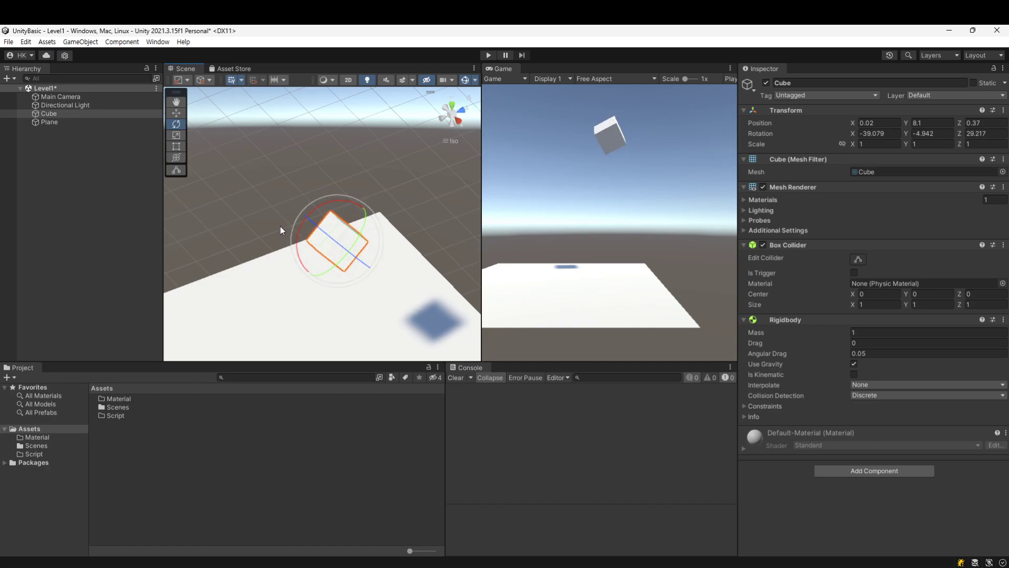
Enlarge the Cube with the Scale tool to a scale of about X 1.86, Y 1.36, Z 1.94
{"action": "left_click", "coordinate": [181, 135]}
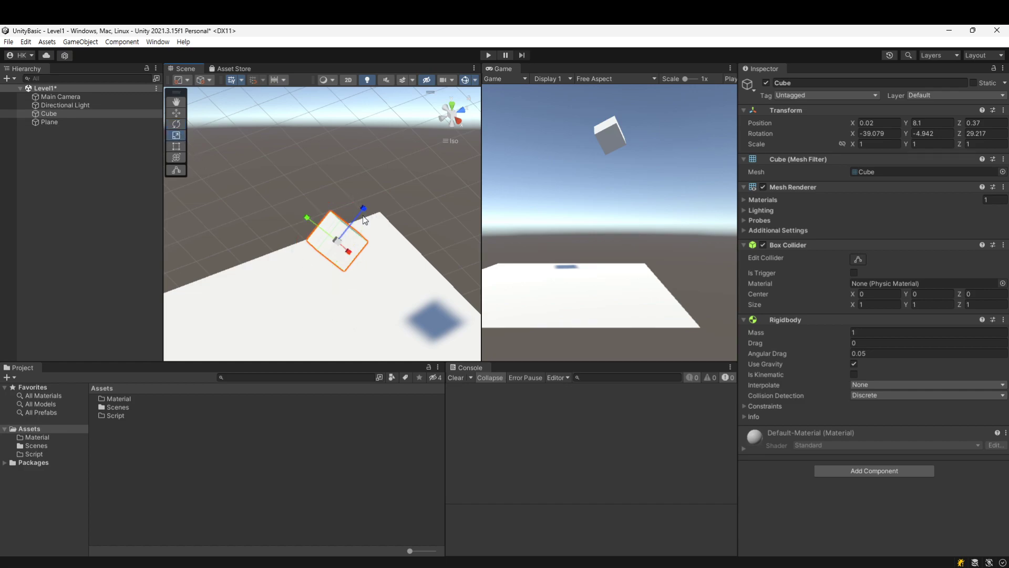
{"action": "left_click_drag", "start_coordinate": [367, 207], "coordinate": [362, 259]}
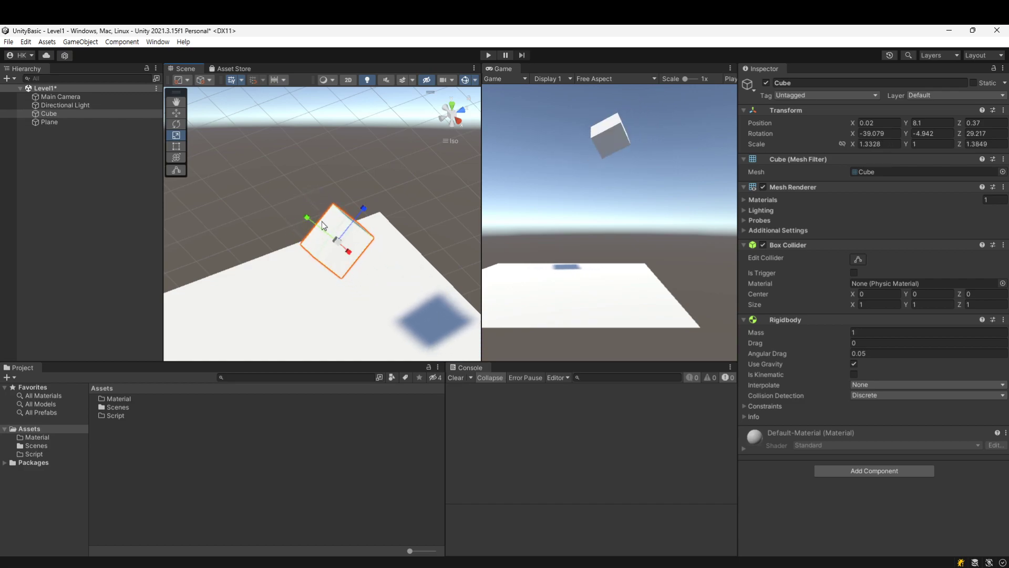
{"action": "mouse_move", "coordinate": [307, 217]}
{"action": "left_mouse_down"}
{"action": "mouse_move", "coordinate": [280, 192]}
{"action": "mouse_move", "coordinate": [308, 216]}
{"action": "left_mouse_up"}
{"action": "left_click_drag", "start_coordinate": [337, 246], "coordinate": [254, 305]}
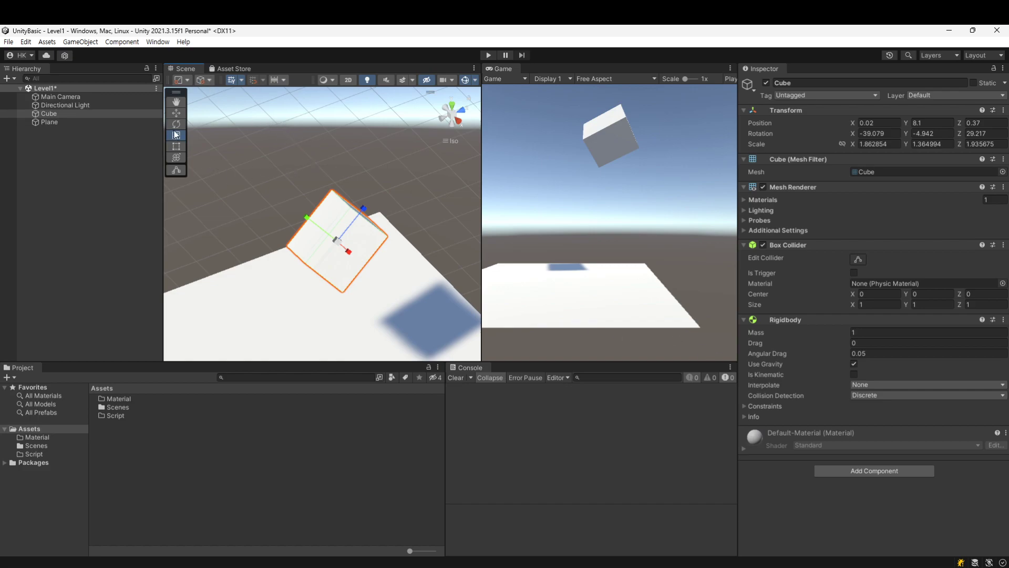
Move the Cube with the Move tool to about X 0.71, Y 7.41, Z -0.94, keeping it selected
{"action": "scroll", "coordinate": [303, 279], "scroll_direction": "down", "scroll_amount": 5}
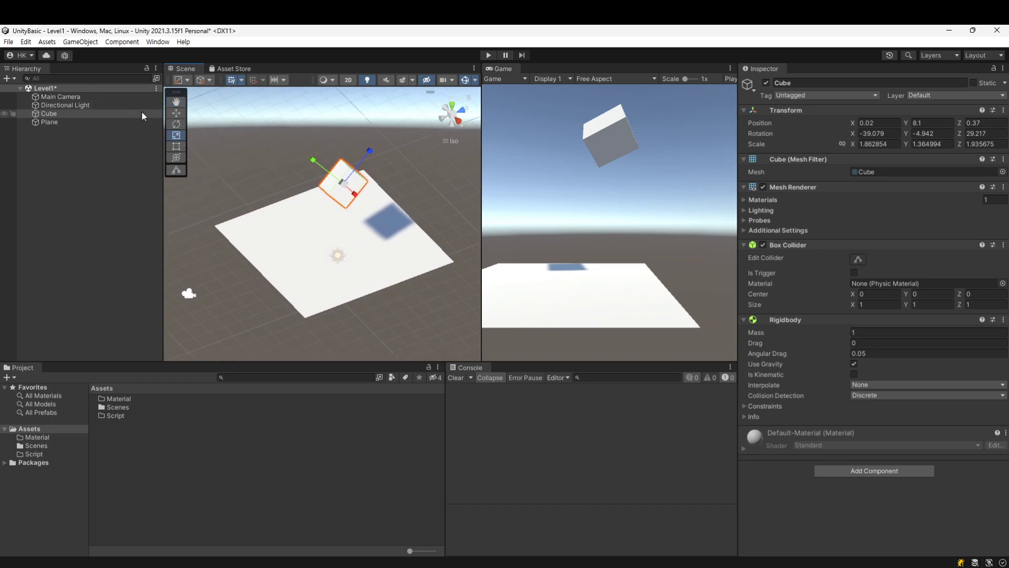
{"action": "left_click", "coordinate": [177, 113]}
{"action": "left_click_drag", "start_coordinate": [345, 185], "coordinate": [333, 207]}
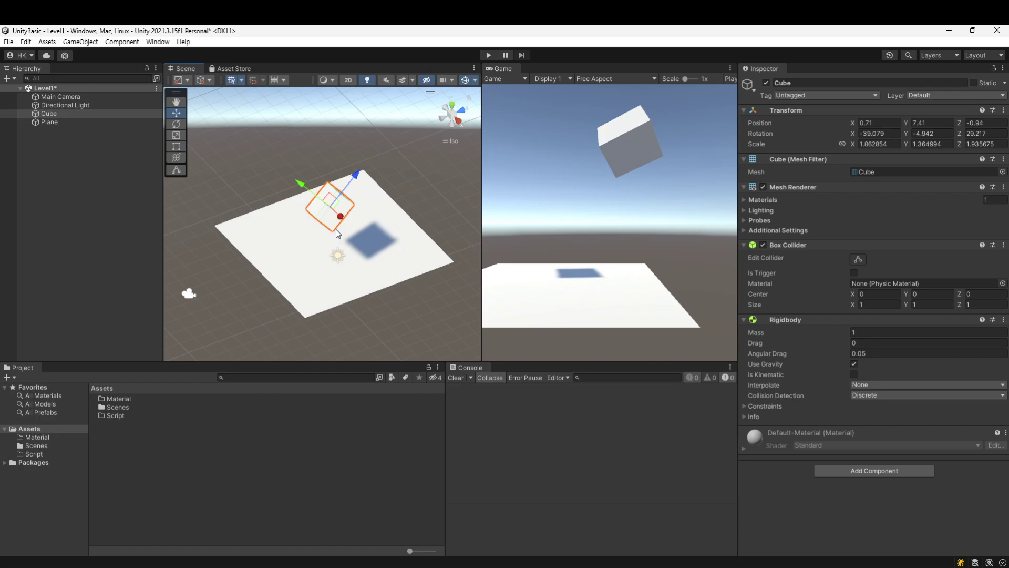
{"action": "left_click", "coordinate": [421, 188]}
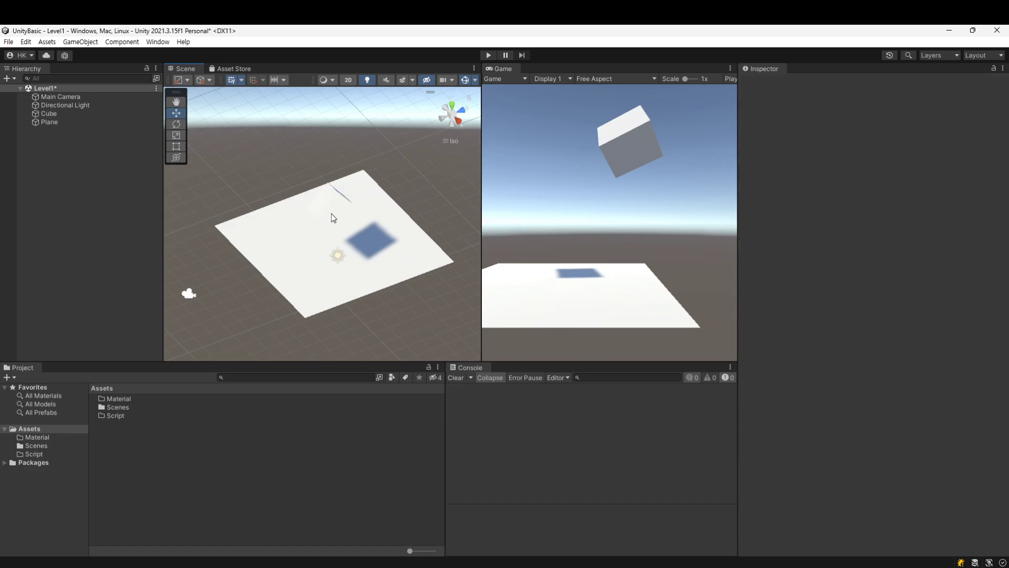
{"action": "left_click", "coordinate": [331, 214]}
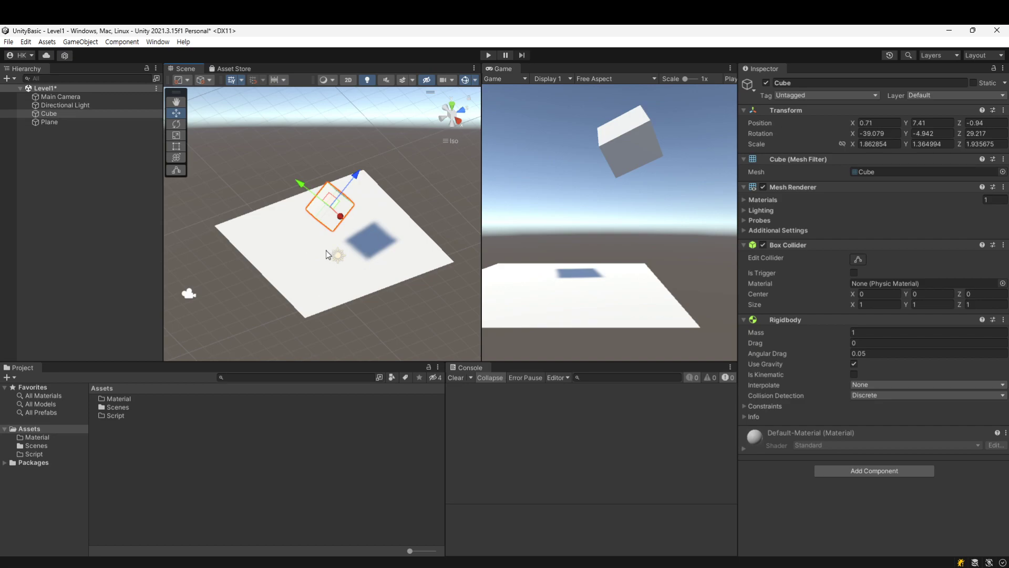
Move the Cube to about X -2.05, Y 6.93, Z 0.56 and check its placement above the Plane from another angle
{"action": "left_click_drag", "start_coordinate": [310, 251], "coordinate": [272, 224], "text": "alt"}
{"action": "left_click_drag", "start_coordinate": [394, 244], "coordinate": [383, 249], "text": "alt"}
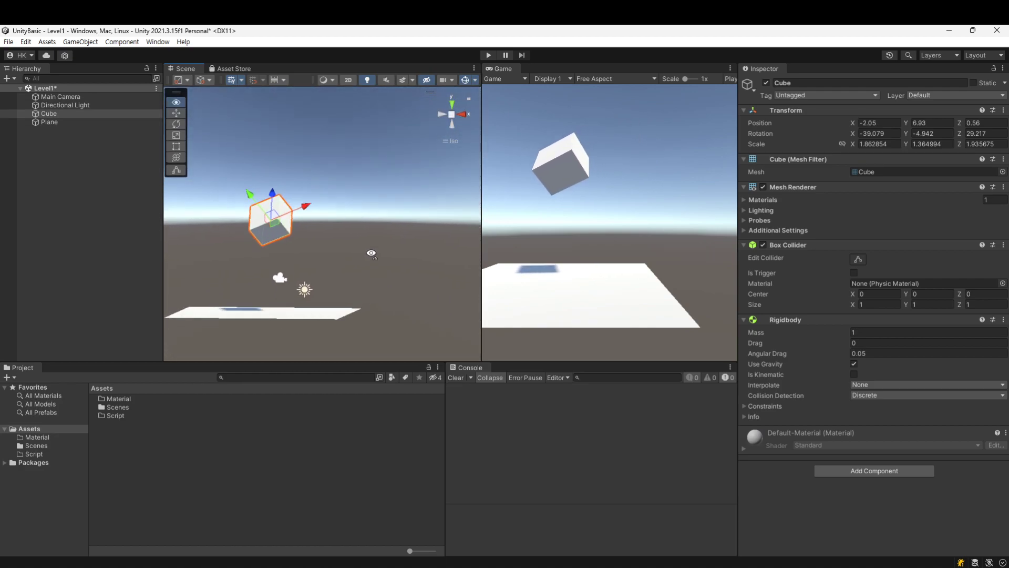
{"action": "right_click_drag", "start_coordinate": [384, 249], "coordinate": [139, 248]}
{"action": "right_click_drag", "start_coordinate": [308, 257], "coordinate": [499, 319]}
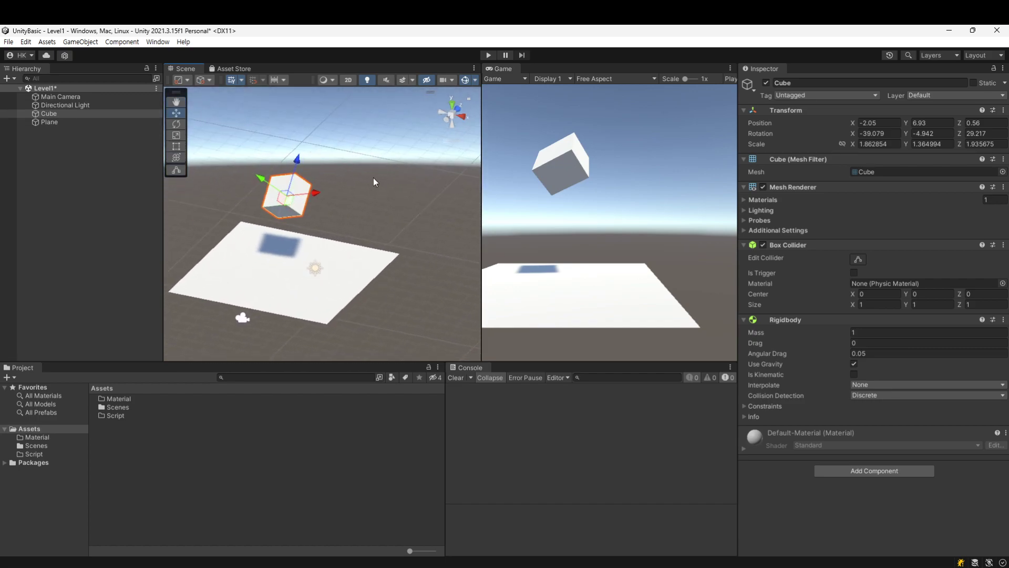
{"action": "mouse_move", "coordinate": [395, 182]}
{"action": "middle_mouse_down"}
{"action": "mouse_move", "coordinate": [377, 203]}
{"action": "mouse_move", "coordinate": [398, 188]}
{"action": "middle_mouse_up"}
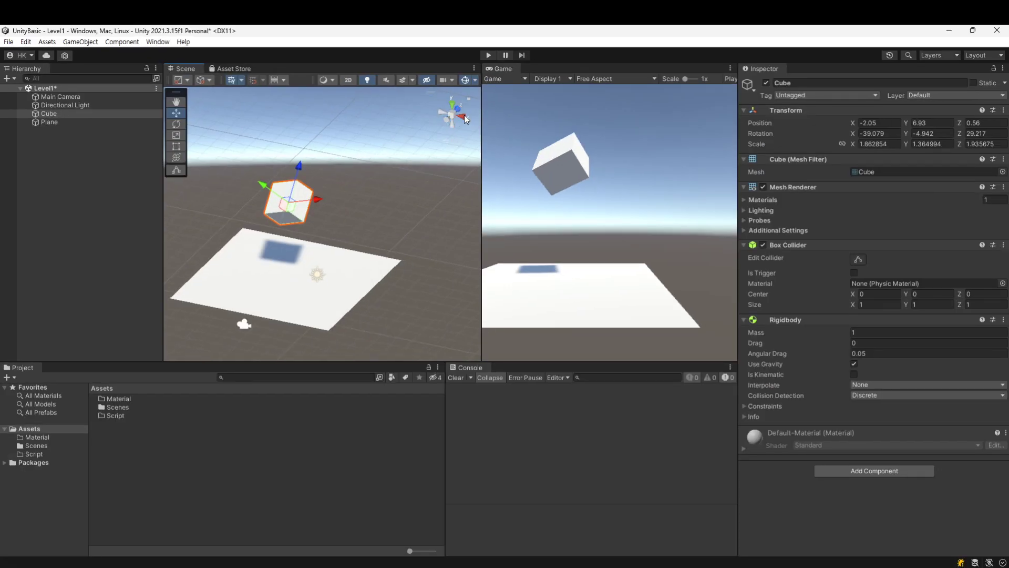
In the Right view of the scene, move the Cube to about X -1.96, Y 7.06, Z 1.1
{"action": "left_click", "coordinate": [465, 114]}
{"action": "right_click_drag", "start_coordinate": [380, 286], "coordinate": [380, 294]}
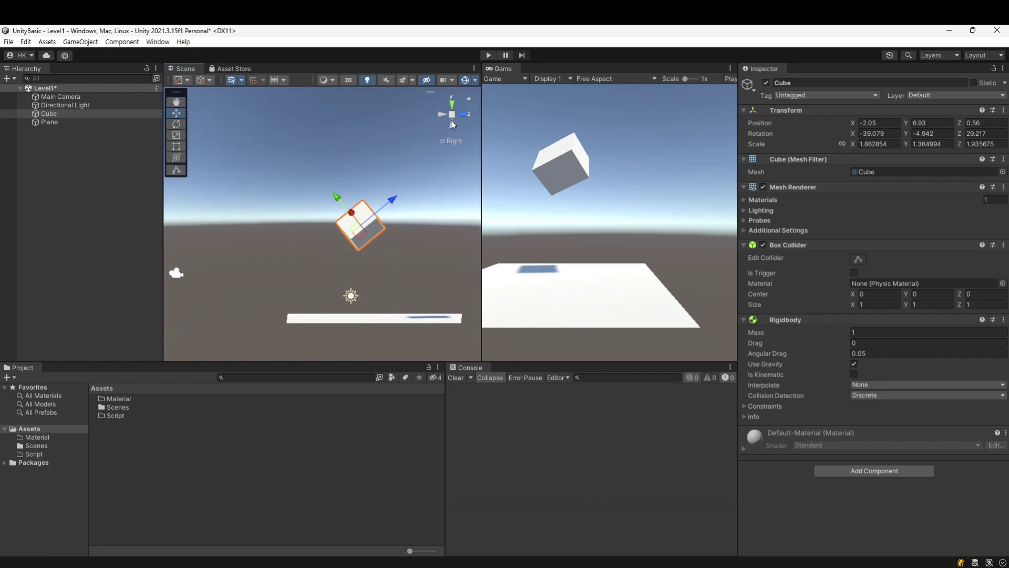
{"action": "left_click_drag", "start_coordinate": [392, 173], "coordinate": [461, 202], "text": "alt"}
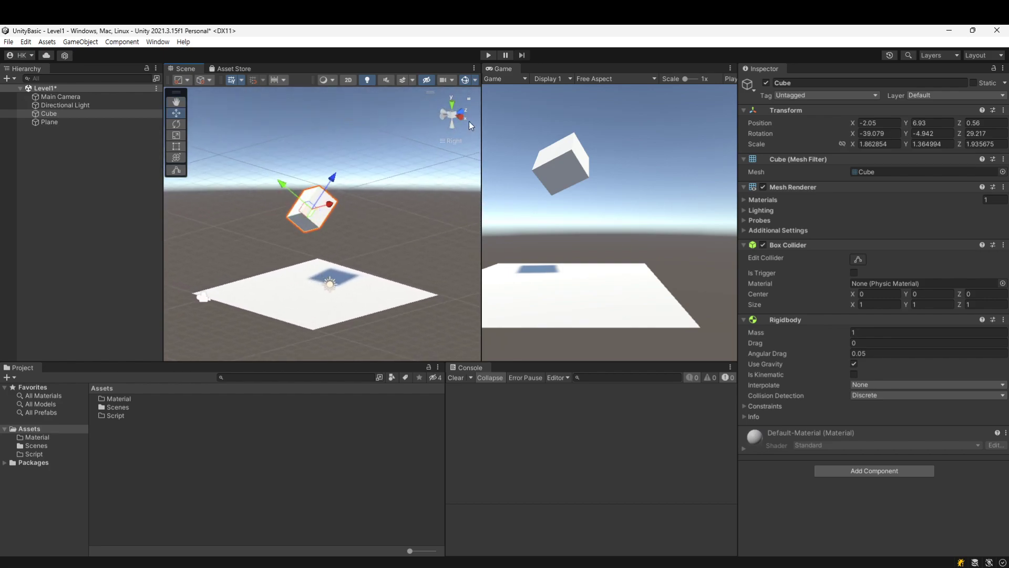
{"action": "left_click", "coordinate": [462, 115]}
{"action": "right_click_drag", "start_coordinate": [383, 221], "coordinate": [374, 238]}
{"action": "left_click_drag", "start_coordinate": [359, 232], "coordinate": [369, 230]}
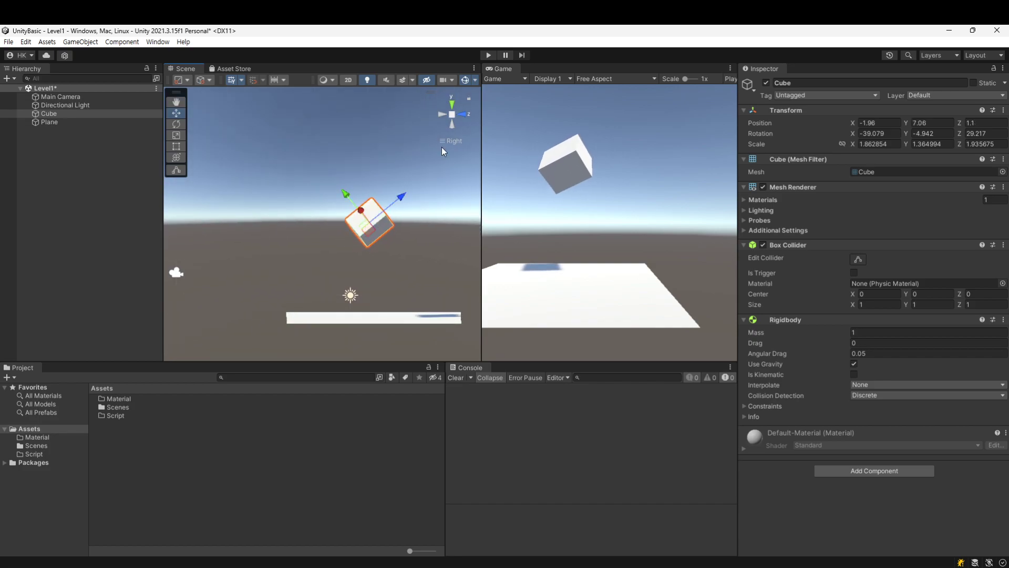
In the Back view of the scene, move the Cube to about X -2.53, Y 6.64, Z 1.05
{"action": "left_click", "coordinate": [442, 116]}
{"action": "right_click_drag", "start_coordinate": [280, 232], "coordinate": [280, 254]}
{"action": "left_click_drag", "start_coordinate": [277, 229], "coordinate": [270, 234]}
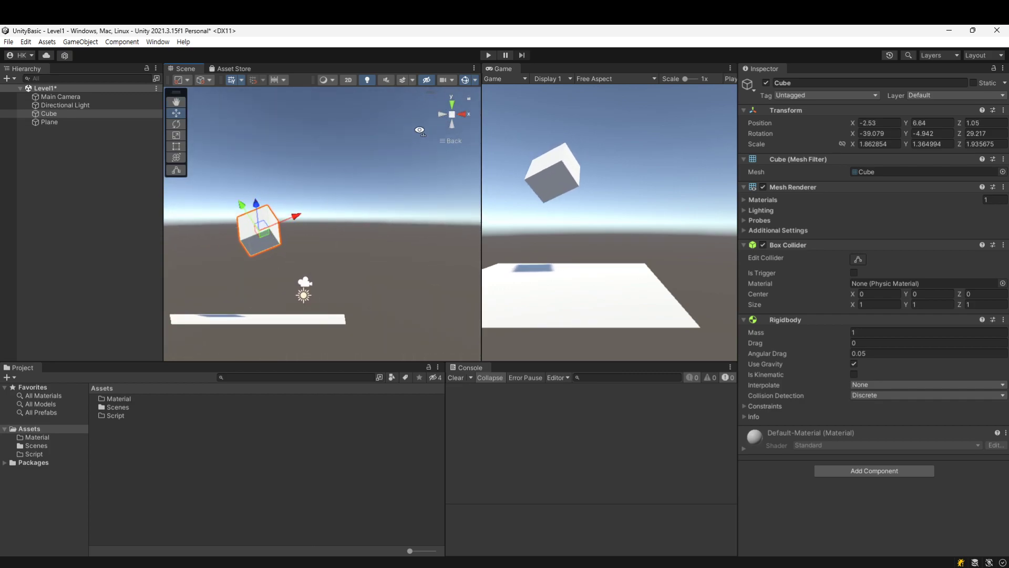
In the Top view of the scene, move the Cube to about X -2.62, Y 5.71, Z 1.8
{"action": "left_click", "coordinate": [452, 102]}
{"action": "left_click_drag", "start_coordinate": [266, 181], "coordinate": [264, 168]}
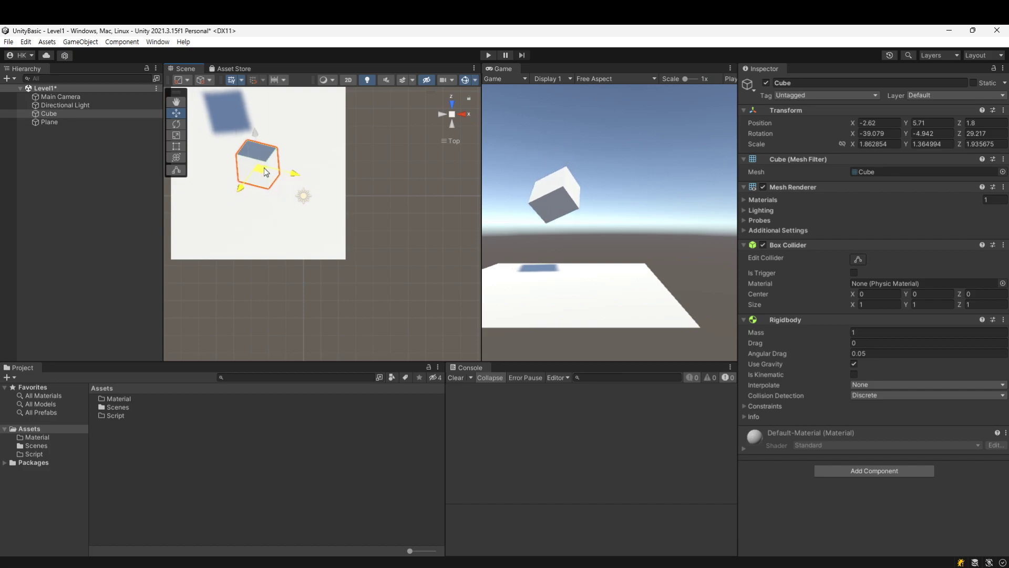
{"action": "left_click_drag", "start_coordinate": [373, 249], "coordinate": [367, 173], "text": "alt"}
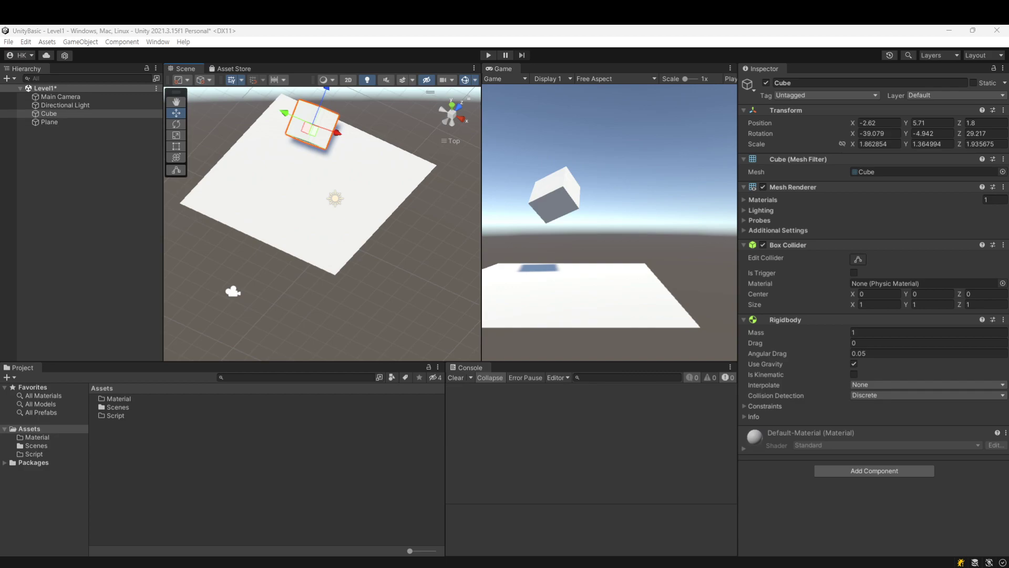
View the rotated Cube up close from an angle to compare its move handles with the scene axes
{"action": "right_click_drag", "start_coordinate": [307, 246], "coordinate": [339, 192]}
{"action": "scroll", "coordinate": [290, 193], "scroll_direction": "up", "scroll_amount": 3}
{"action": "middle_click_drag", "start_coordinate": [269, 171], "coordinate": [287, 243]}
{"action": "scroll", "coordinate": [287, 245], "scroll_direction": "up", "scroll_amount": 1}
{"action": "scroll", "coordinate": [287, 248], "scroll_direction": "up", "scroll_amount": 2}
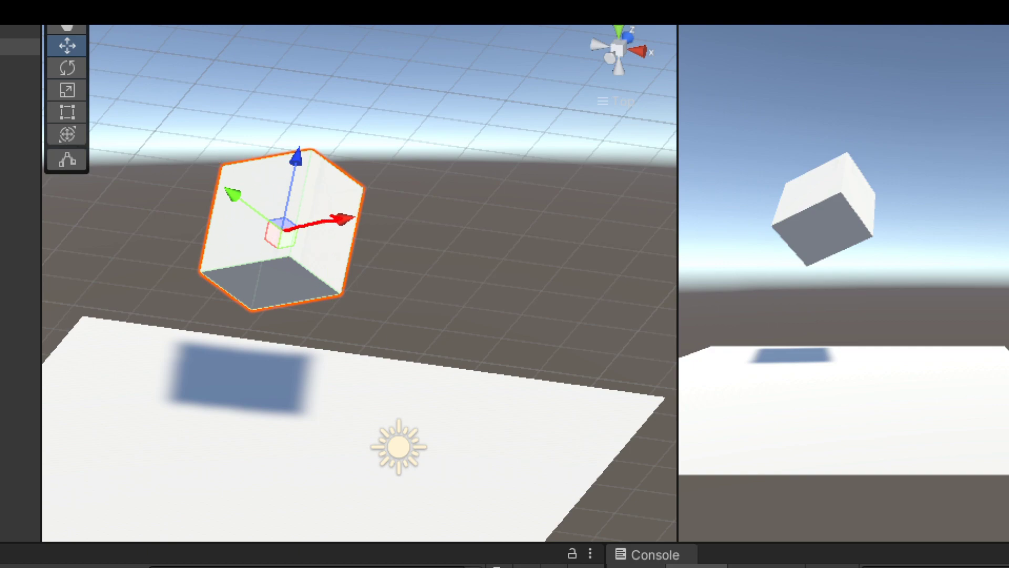
{"action": "mouse_move", "coordinate": [277, 232]}
{"action": "left_mouse_down"}
{"action": "mouse_move", "coordinate": [258, 208]}
{"action": "mouse_move", "coordinate": [219, 208]}
{"action": "mouse_move", "coordinate": [279, 230]}
{"action": "mouse_move", "coordinate": [300, 155]}
{"action": "mouse_move", "coordinate": [304, 172]}
{"action": "left_mouse_up"}
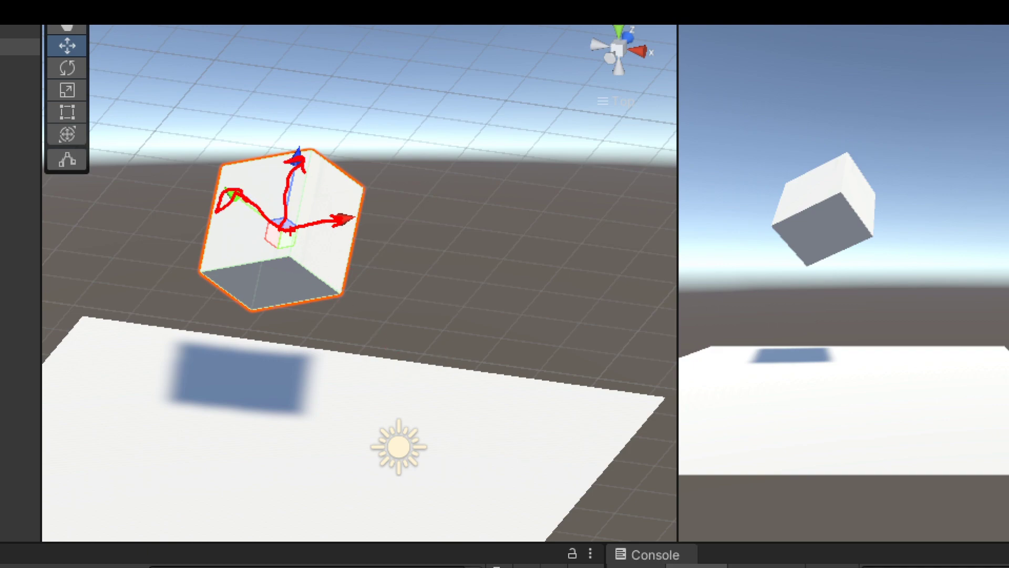
{"action": "mouse_move", "coordinate": [287, 229]}
{"action": "left_mouse_down"}
{"action": "mouse_move", "coordinate": [402, 231]}
{"action": "mouse_move", "coordinate": [392, 260]}
{"action": "left_mouse_up"}
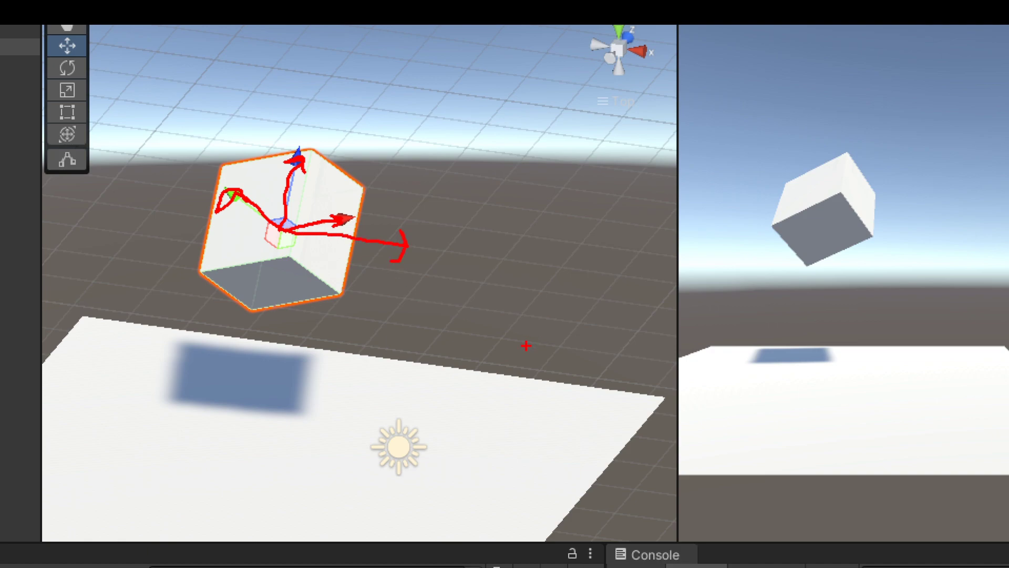
{"action": "mouse_move", "coordinate": [636, 61]}
{"action": "left_mouse_down"}
{"action": "mouse_move", "coordinate": [662, 41]}
{"action": "mouse_move", "coordinate": [647, 71]}
{"action": "left_mouse_up"}
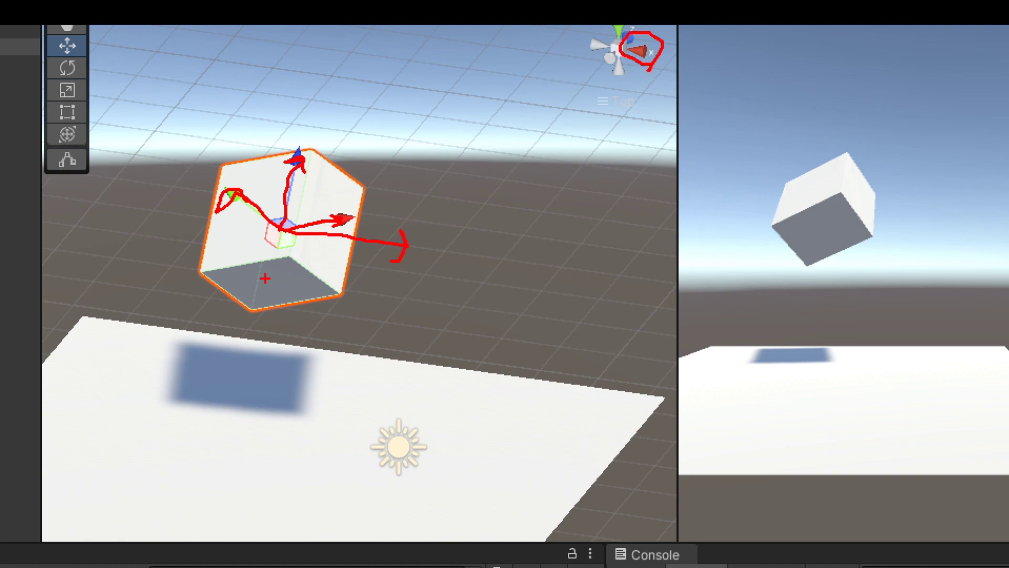
{"action": "mouse_move", "coordinate": [278, 237]}
{"action": "left_mouse_down"}
{"action": "mouse_move", "coordinate": [401, 245]}
{"action": "mouse_move", "coordinate": [377, 269]}
{"action": "left_mouse_up"}
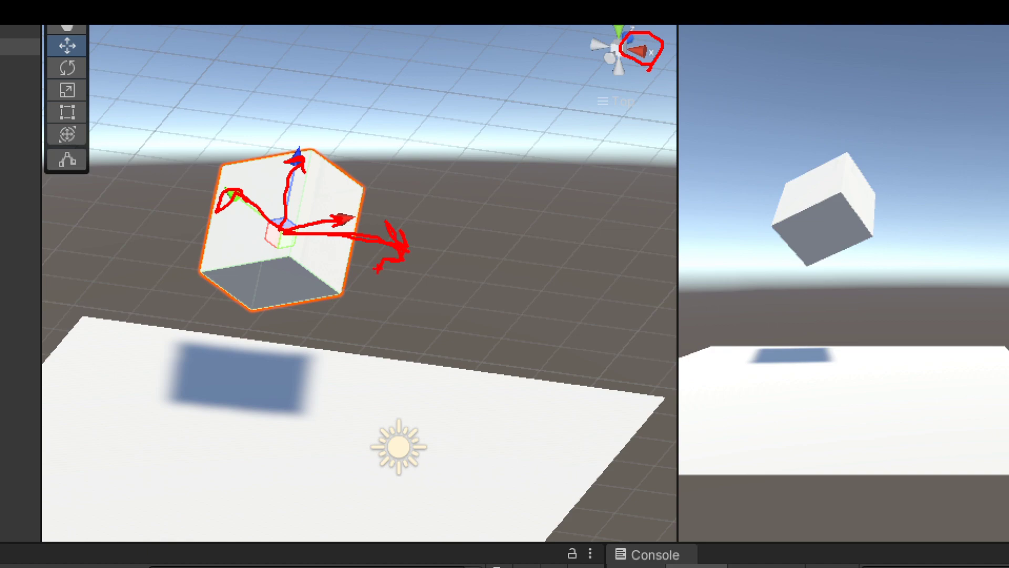
{"action": "key", "text": "Escape"}
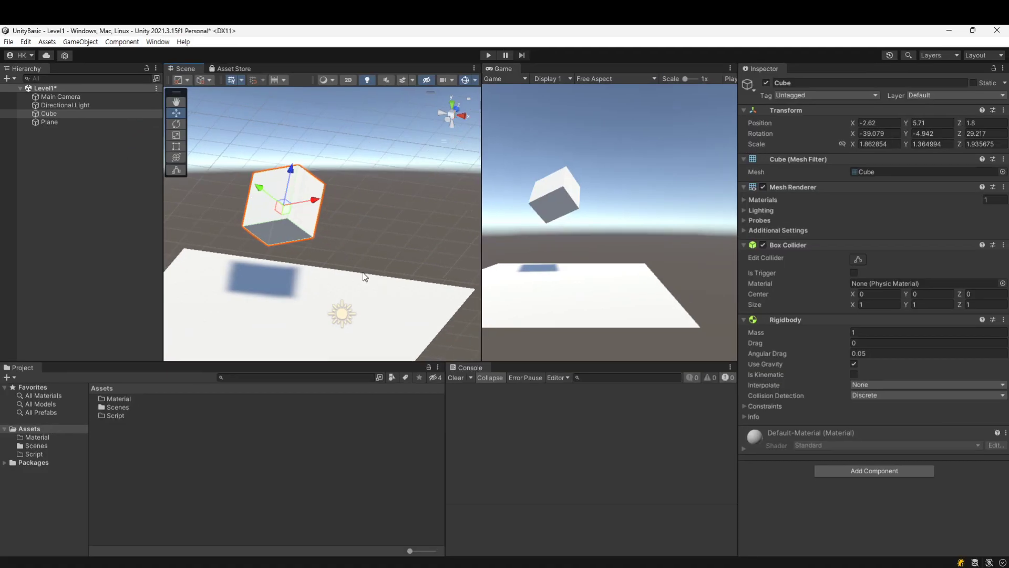
Switch the tool handle position to Center and back to Pivot
{"action": "left_click", "coordinate": [186, 81]}
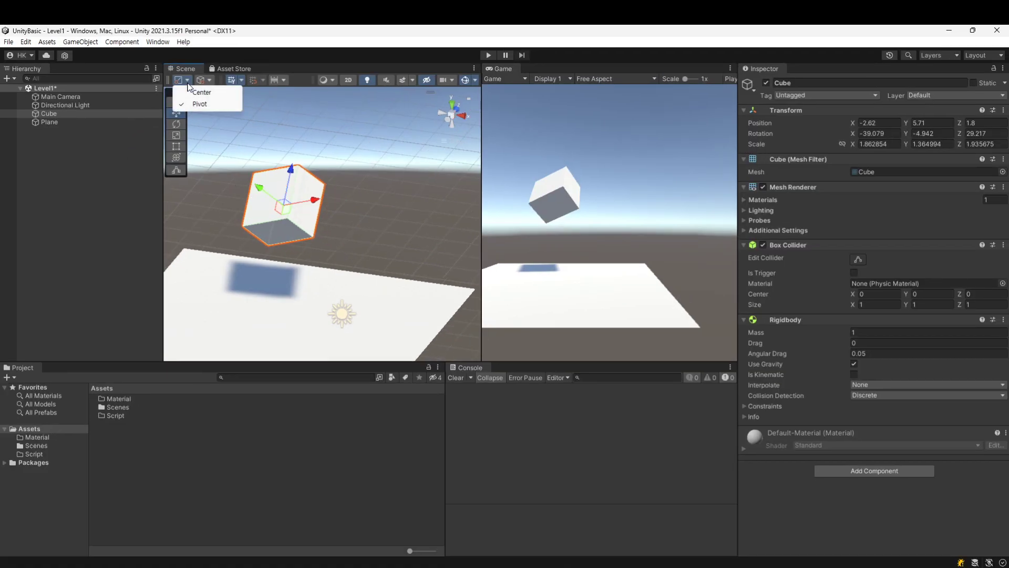
{"action": "left_click", "coordinate": [200, 92]}
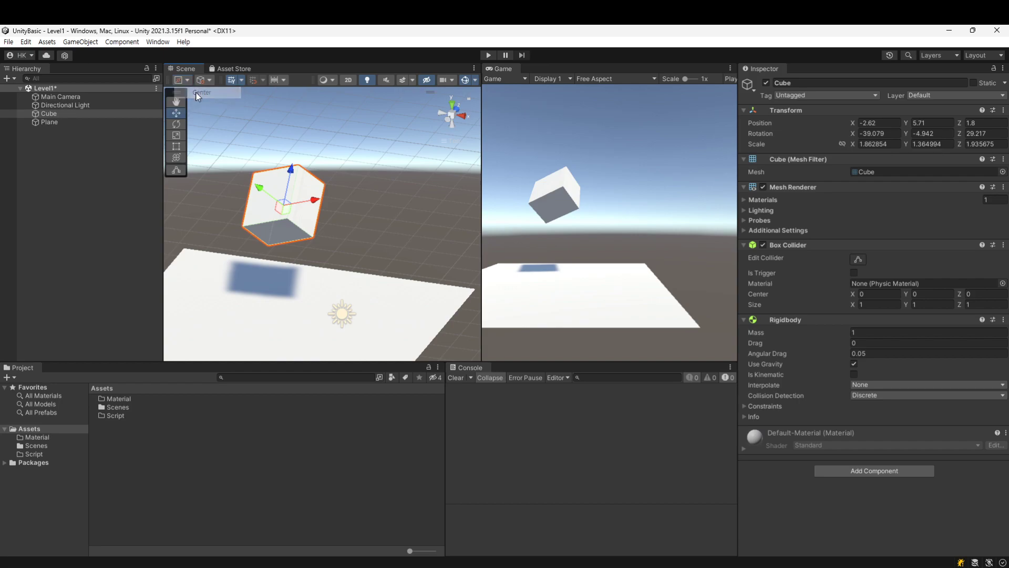
{"action": "left_click", "coordinate": [187, 80]}
{"action": "left_click", "coordinate": [196, 104]}
{"action": "left_click", "coordinate": [209, 81]}
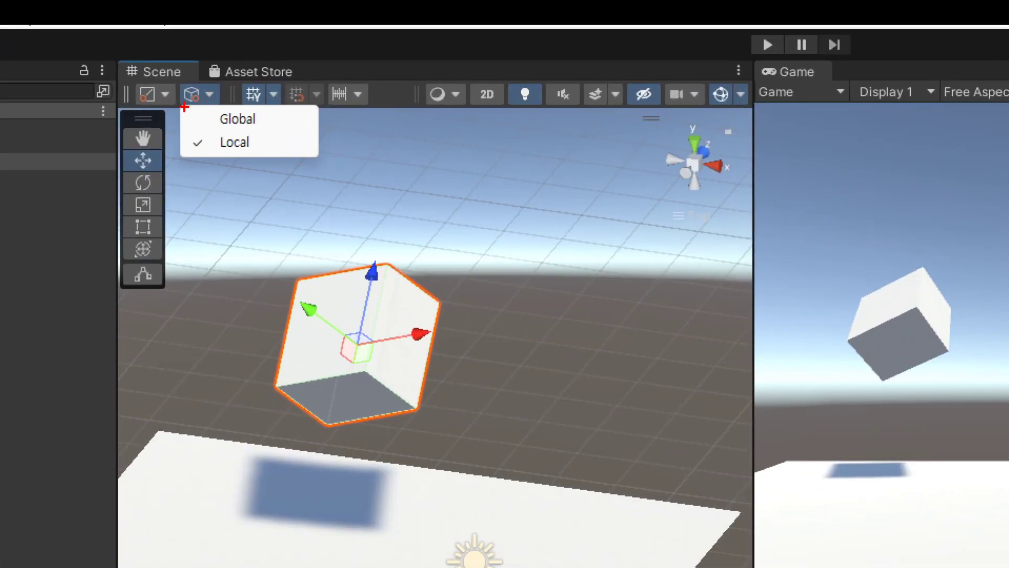
{"action": "mouse_move", "coordinate": [345, 374]}
{"action": "left_mouse_down"}
{"action": "mouse_move", "coordinate": [357, 331]}
{"action": "mouse_move", "coordinate": [357, 379]}
{"action": "left_mouse_up"}
{"action": "mouse_move", "coordinate": [206, 153]}
{"action": "left_mouse_down"}
{"action": "mouse_move", "coordinate": [260, 149]}
{"action": "mouse_move", "coordinate": [255, 131]}
{"action": "left_mouse_up"}
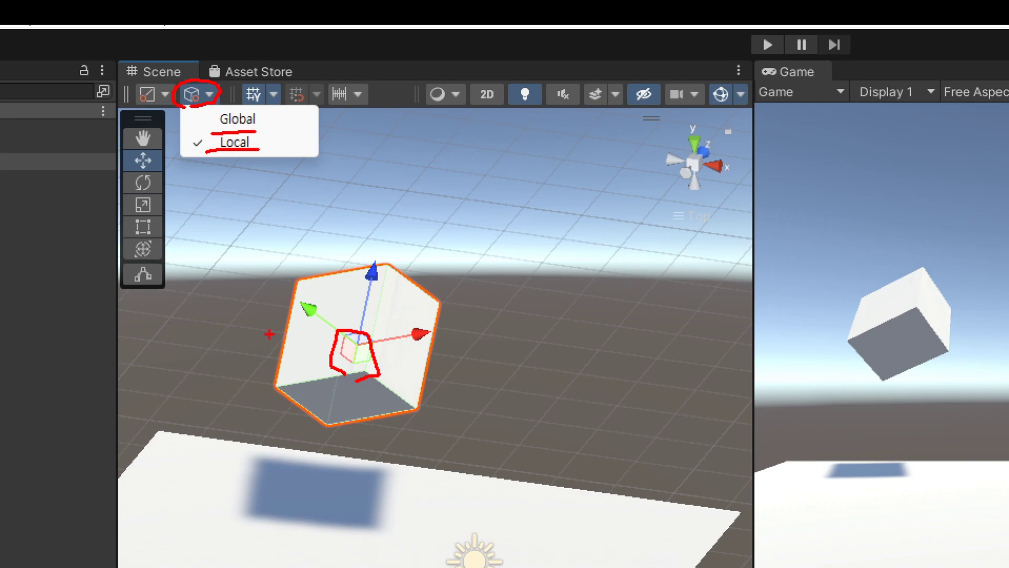
{"action": "left_click_drag", "start_coordinate": [215, 152], "coordinate": [257, 151]}
{"action": "left_click_drag", "start_coordinate": [368, 346], "coordinate": [475, 365]}
{"action": "left_click_drag", "start_coordinate": [458, 355], "coordinate": [464, 376]}
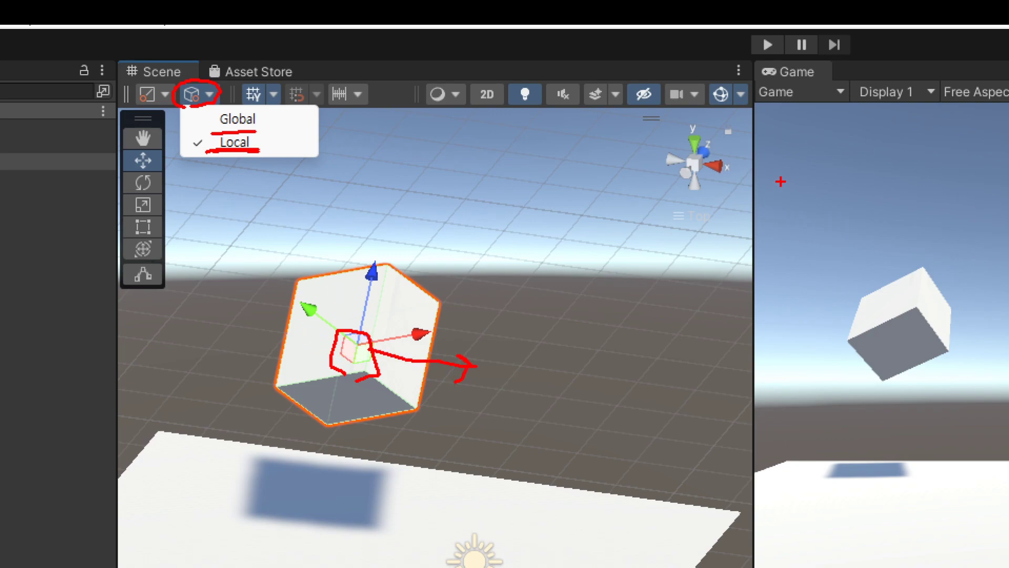
{"action": "mouse_move", "coordinate": [713, 183]}
{"action": "left_mouse_down"}
{"action": "mouse_move", "coordinate": [735, 178]}
{"action": "mouse_move", "coordinate": [726, 185]}
{"action": "left_mouse_up"}
{"action": "left_click_drag", "start_coordinate": [208, 130], "coordinate": [271, 133]}
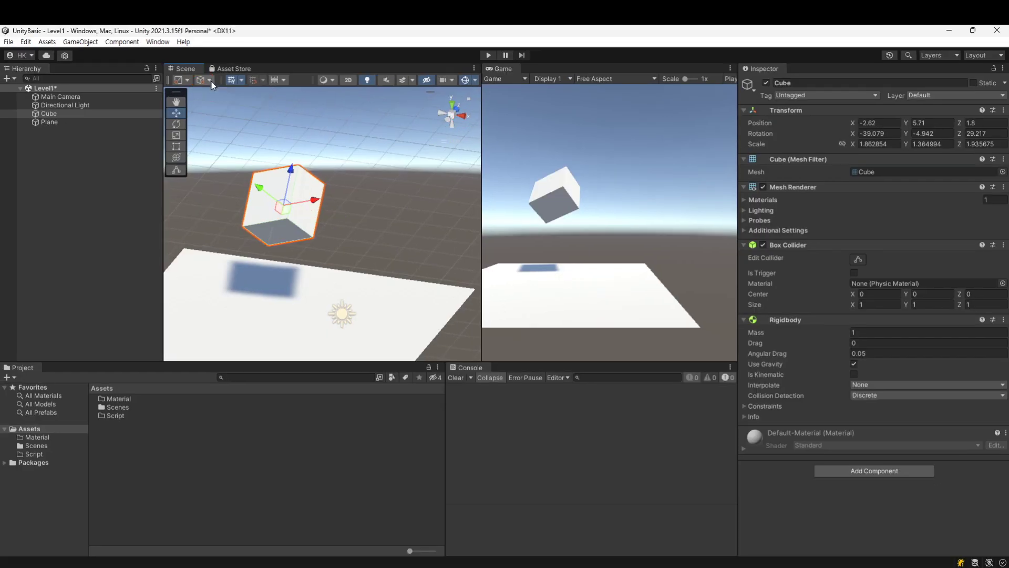
Set the tool handle orientation to Global, move the Cube to about X -1.53, Y 5.71, Z 1.03, and deselect it
{"action": "left_click", "coordinate": [210, 93]}
{"action": "left_click", "coordinate": [238, 119]}
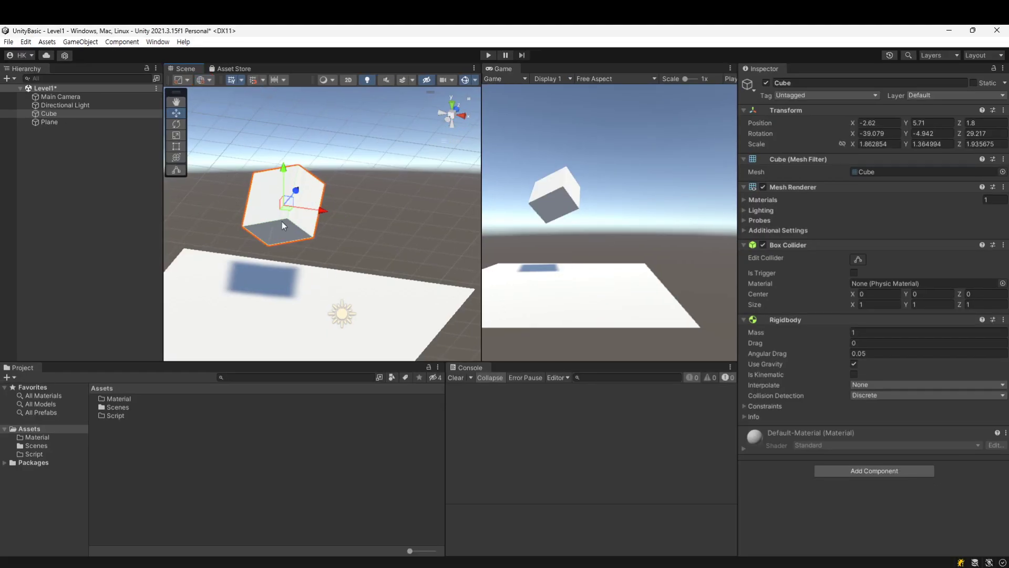
{"action": "left_click_drag", "start_coordinate": [289, 202], "coordinate": [291, 242]}
{"action": "left_click_drag", "start_coordinate": [373, 301], "coordinate": [258, 296], "text": "alt"}
{"action": "left_click_drag", "start_coordinate": [353, 240], "coordinate": [525, 416]}
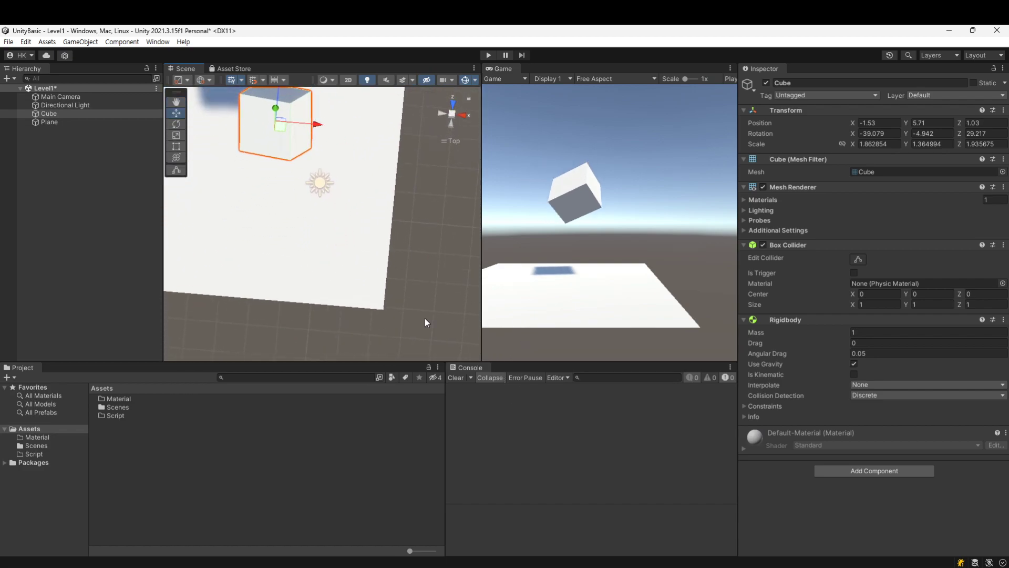
{"action": "middle_click_drag", "start_coordinate": [334, 236], "coordinate": [405, 302]}
{"action": "left_click", "coordinate": [388, 192]}
{"action": "left_click", "coordinate": [383, 192]}
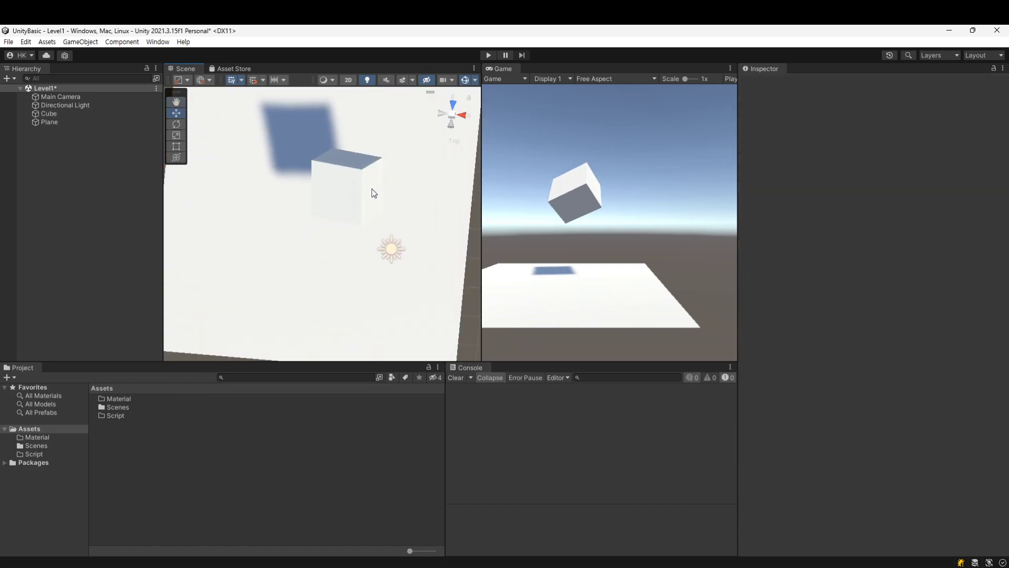
Select the Cube and switch its handle orientation to Local, back to Global, and to Local again for comparison from an angled view
{"action": "left_click", "coordinate": [372, 193]}
{"action": "left_click_drag", "start_coordinate": [399, 192], "coordinate": [384, 105], "text": "alt"}
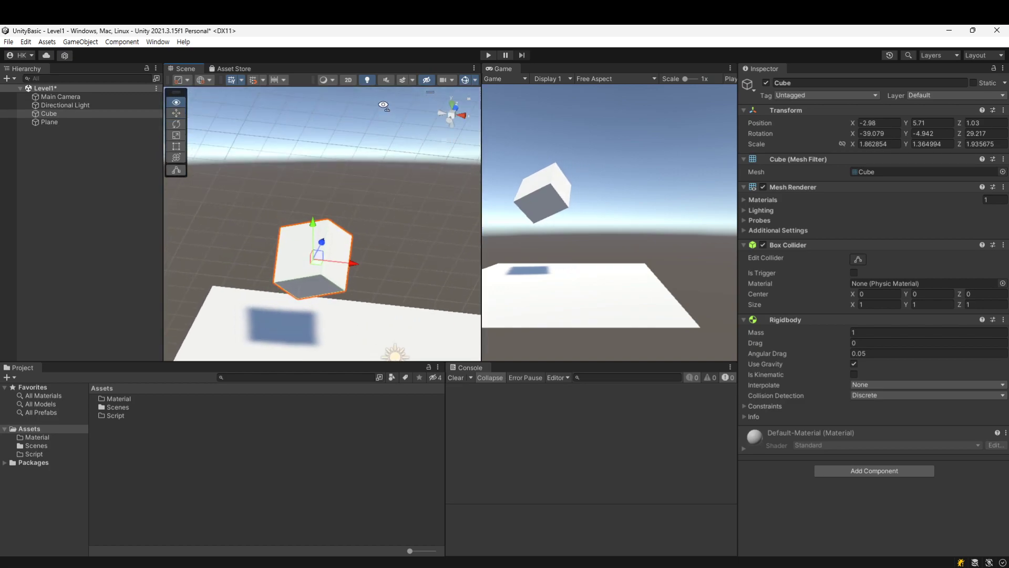
{"action": "middle_click_drag", "start_coordinate": [382, 233], "coordinate": [386, 159]}
{"action": "left_click", "coordinate": [211, 81]}
{"action": "left_click", "coordinate": [223, 104]}
{"action": "left_click", "coordinate": [209, 80]}
{"action": "left_click", "coordinate": [222, 93]}
{"action": "left_click", "coordinate": [209, 81]}
{"action": "left_click", "coordinate": [220, 104]}
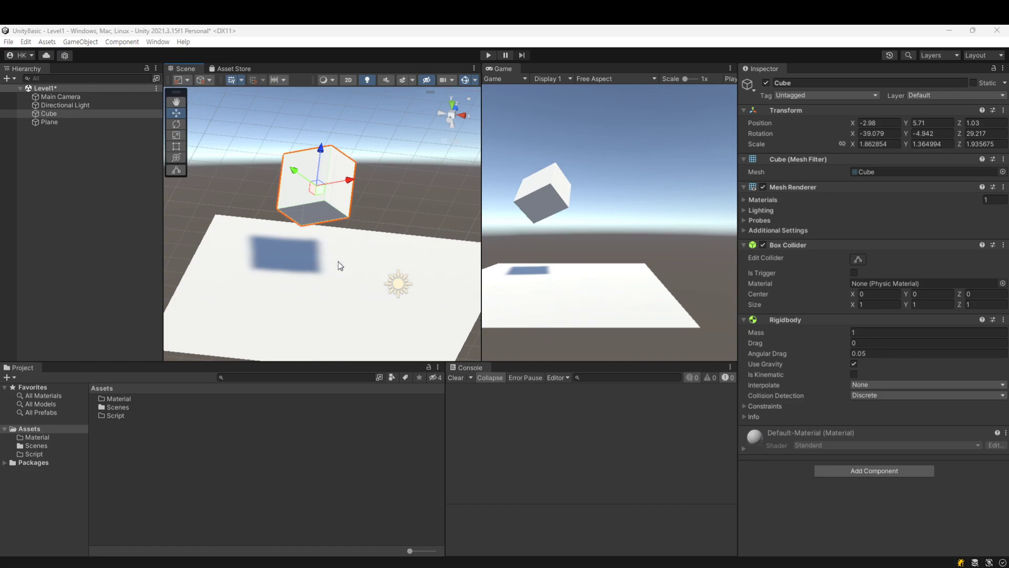
Move the Plane to about X -2.83, Y 1.28, Z 1.35 beneath the Cube
{"action": "left_click", "coordinate": [342, 292]}
{"action": "mouse_move", "coordinate": [370, 303]}
{"action": "left_mouse_down"}
{"action": "mouse_move", "coordinate": [338, 300]}
{"action": "mouse_move", "coordinate": [388, 309]}
{"action": "mouse_move", "coordinate": [363, 301]}
{"action": "left_mouse_up"}
{"action": "left_click_drag", "start_coordinate": [326, 260], "coordinate": [333, 268]}
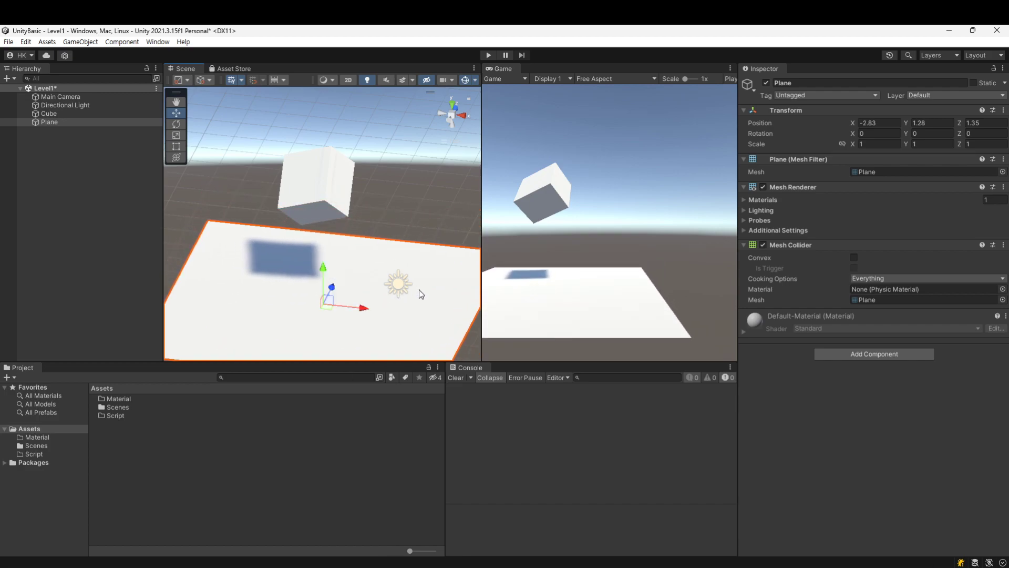
Select the Directional Light in the scene, and move the Main Camera to about X -2.7, Y 4.3, Z -10.15
{"action": "left_click", "coordinate": [402, 285]}
{"action": "scroll", "coordinate": [408, 287], "scroll_direction": "down", "scroll_amount": 2}
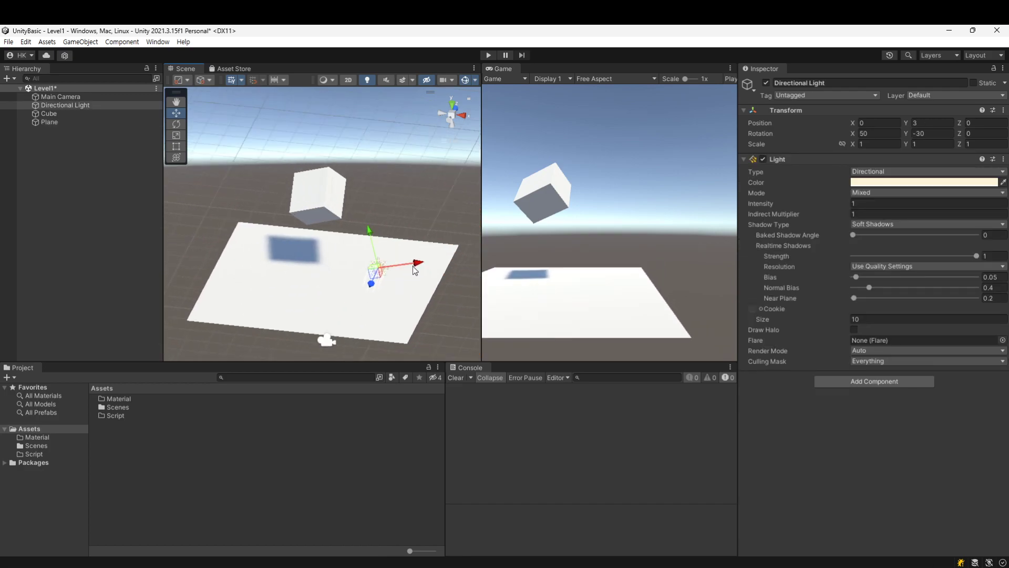
{"action": "left_click", "coordinate": [327, 340]}
{"action": "left_click_drag", "start_coordinate": [367, 346], "coordinate": [307, 337]}
{"action": "left_click_drag", "start_coordinate": [267, 298], "coordinate": [274, 319]}
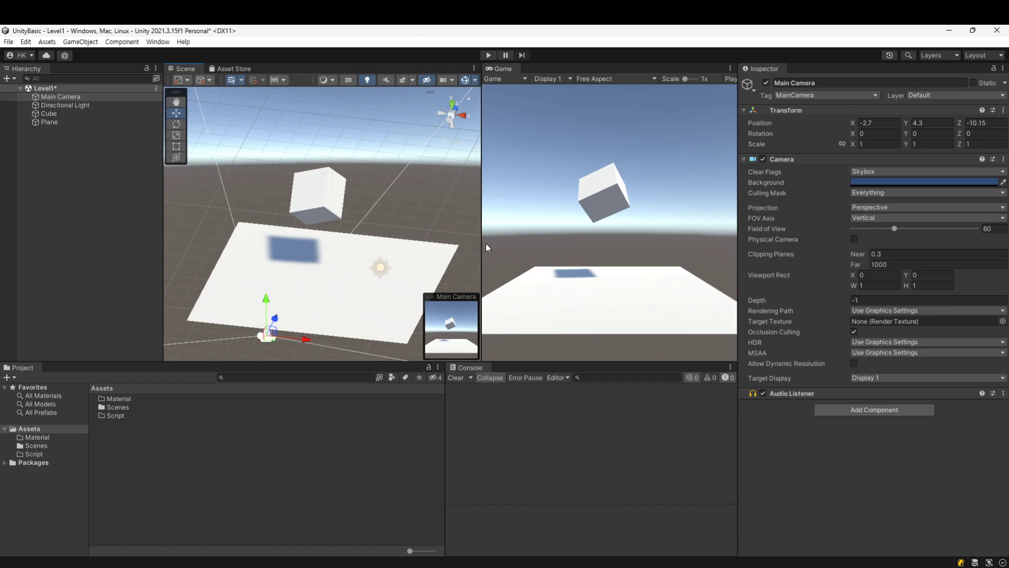
Widen the Game view slightly and test the scene in Play mode, stopping it once the Cube has fallen
{"action": "left_click_drag", "start_coordinate": [482, 246], "coordinate": [455, 246]}
{"action": "left_click", "coordinate": [487, 55]}
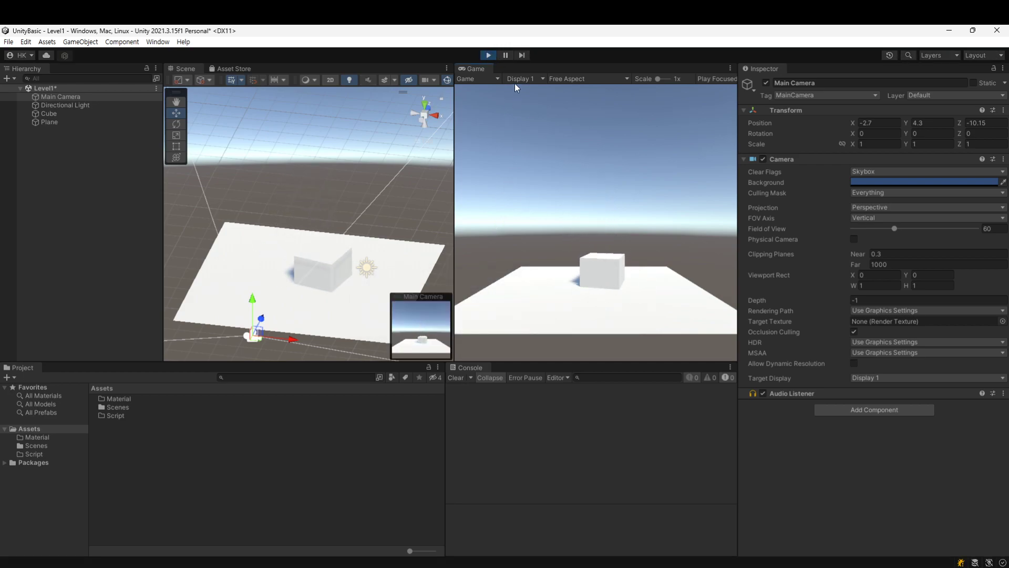
{"action": "left_click", "coordinate": [488, 55]}
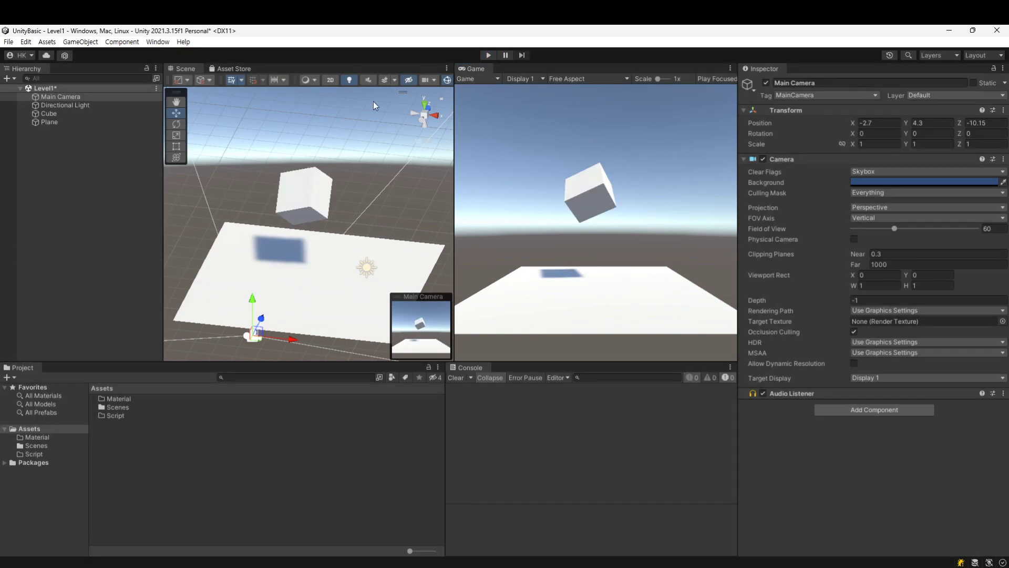
Run the scene again, repeatedly lift the Cube above the Plane to test its fall, including after pausing, and stop Play mode
{"action": "left_click", "coordinate": [488, 56]}
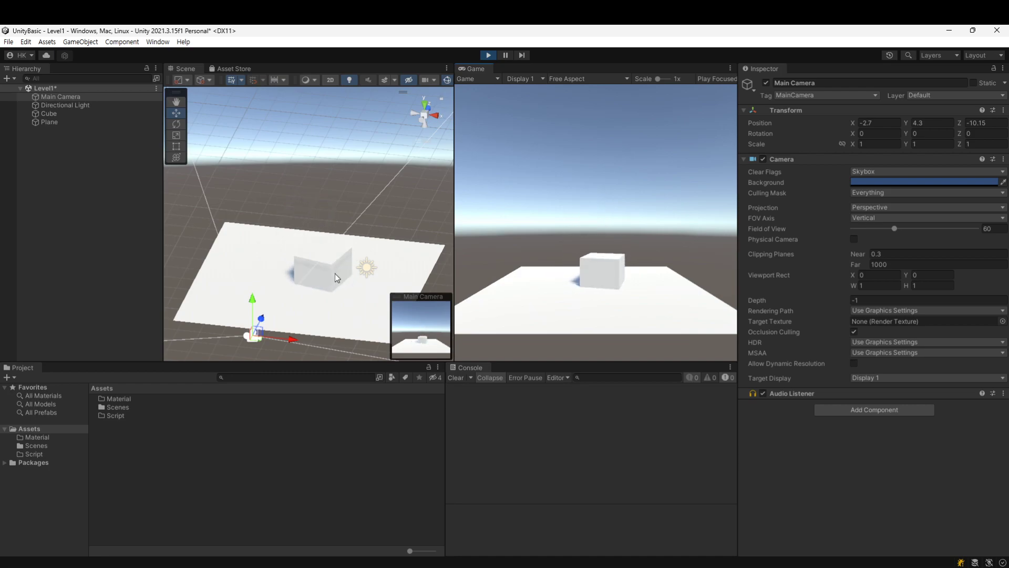
{"action": "left_click", "coordinate": [335, 274]}
{"action": "left_click_drag", "start_coordinate": [322, 228], "coordinate": [325, 169]}
{"action": "left_click_drag", "start_coordinate": [324, 228], "coordinate": [325, 138]}
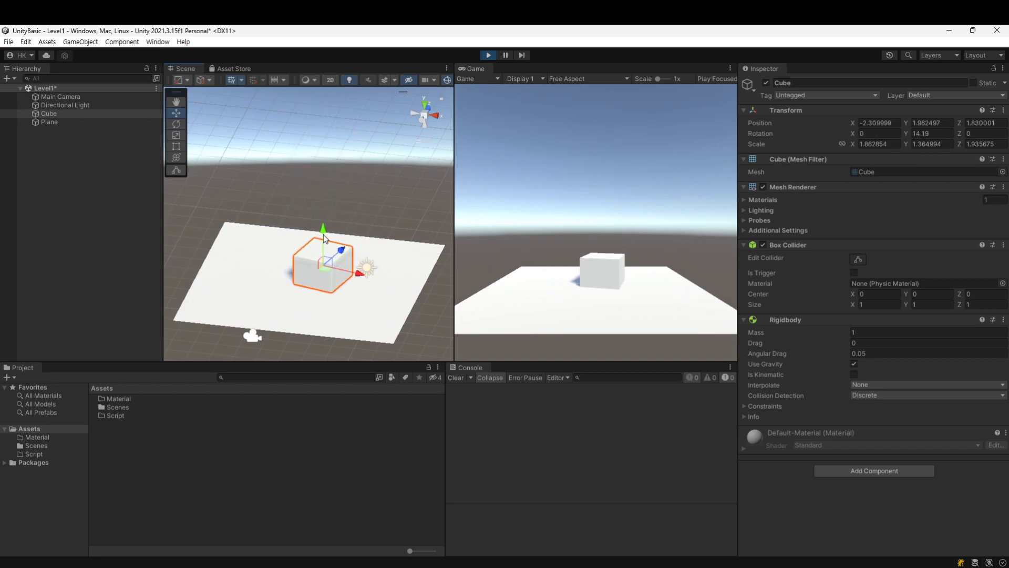
{"action": "left_click_drag", "start_coordinate": [323, 235], "coordinate": [342, 117]}
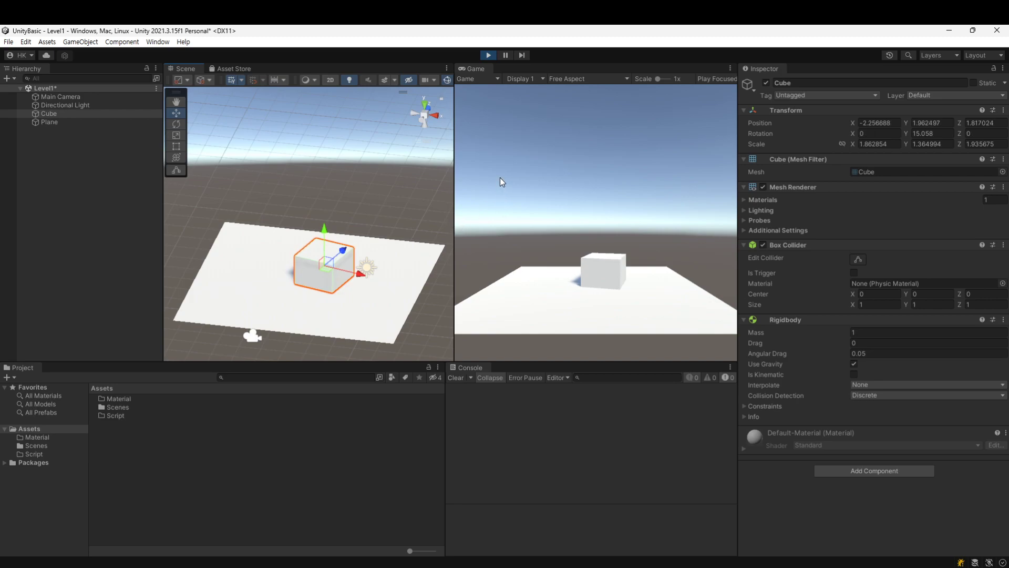
{"action": "left_click", "coordinate": [506, 56]}
{"action": "left_click_drag", "start_coordinate": [324, 229], "coordinate": [326, 124]}
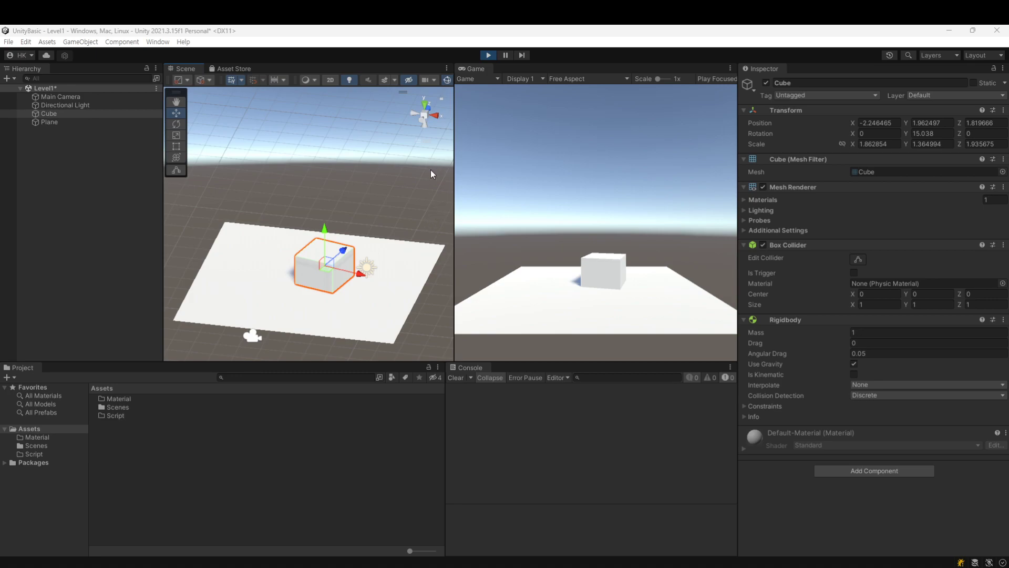
{"action": "left_click", "coordinate": [490, 56]}
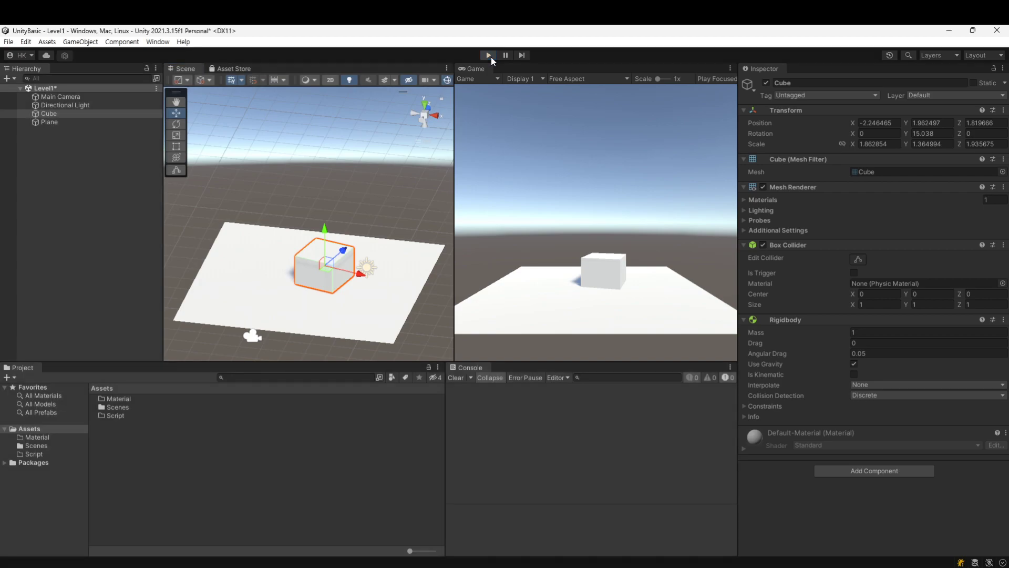